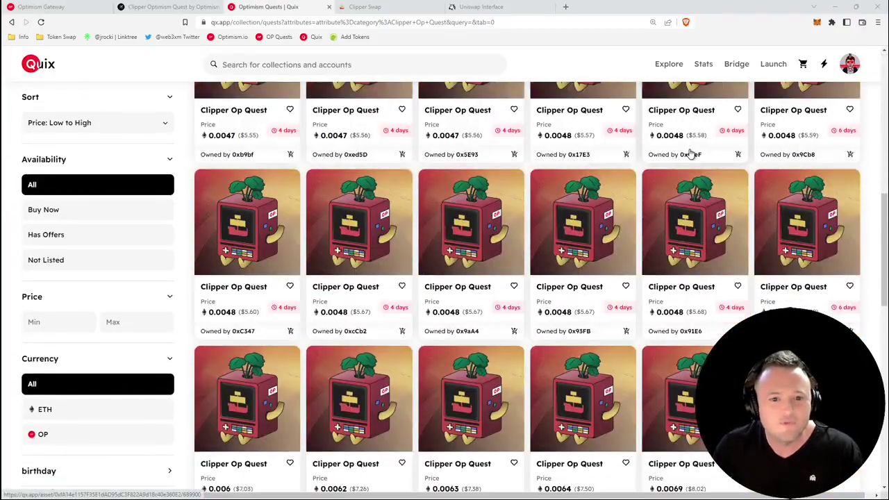
Look over the Clipper quest page, the Galxe campaign and the Quix Clipper Op Quest listings.
scroll(691, 154, up, 5)
click(70, 10)
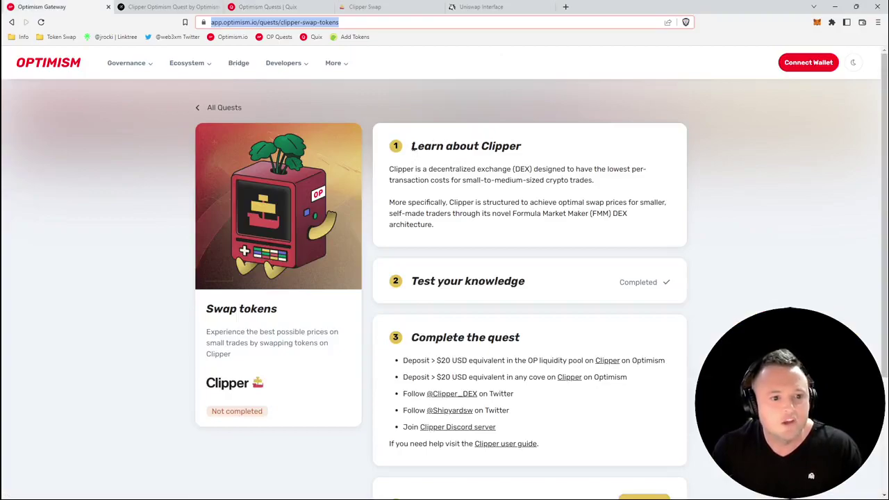
drag(412, 146, 516, 170)
scroll(504, 181, down, 2)
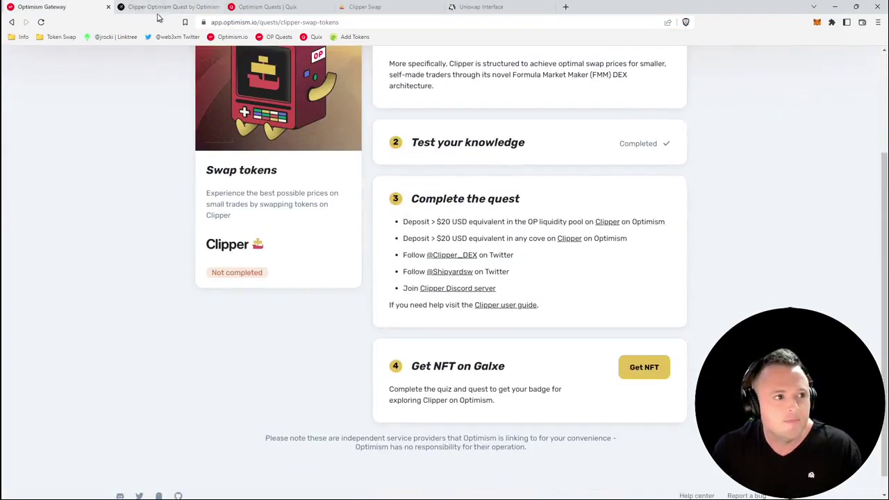
click(159, 9)
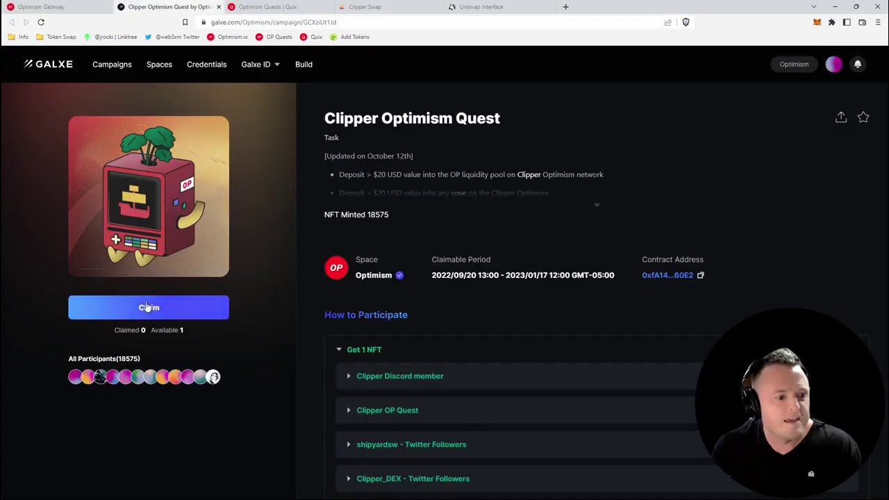
click(271, 7)
scroll(412, 281, down, 1)
scroll(412, 281, down, 5)
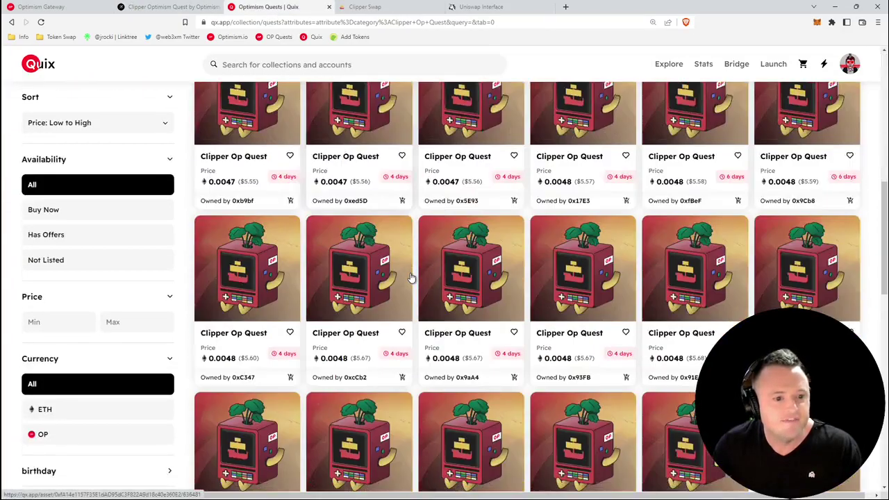
scroll(410, 284, up, 6)
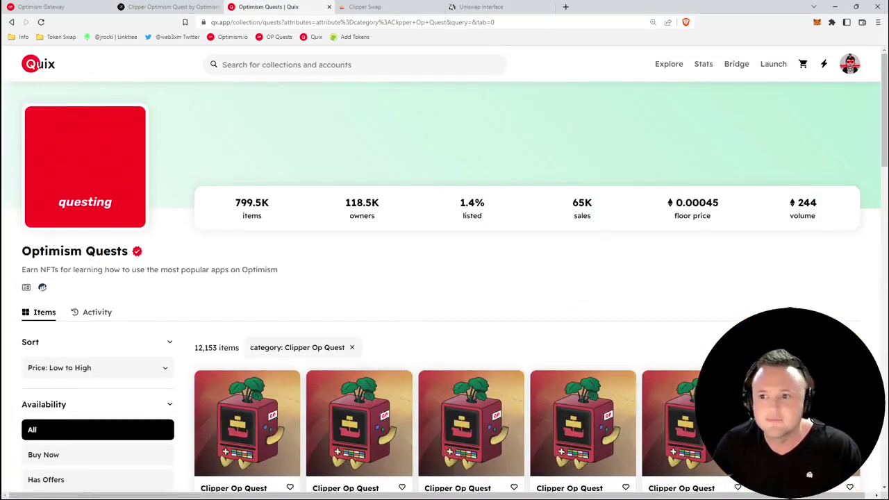
Back on the Optimism quest page, highlight the OP pool and cove deposit requirements.
key(ctrl+1)
scroll(425, 274, down, 2)
mouse_move(404, 270)
mouse_down()
mouse_move(459, 269)
mouse_move(521, 285)
mouse_move(574, 271)
mouse_up()
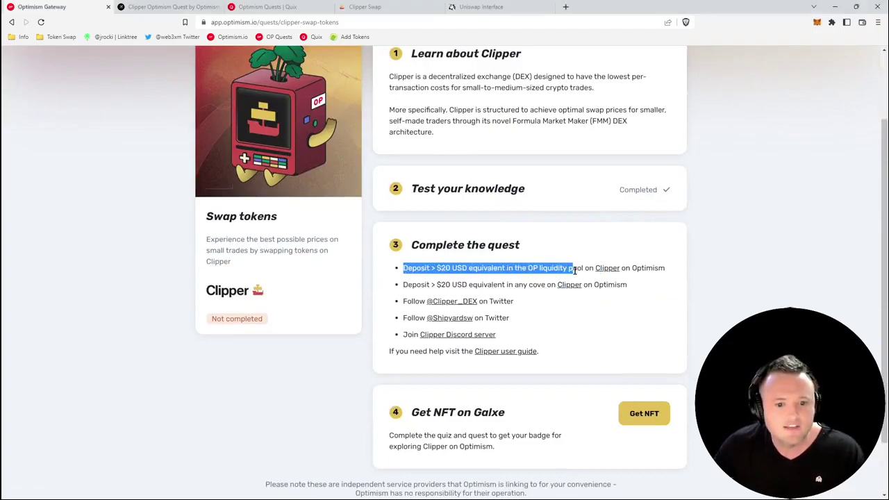
click(404, 284)
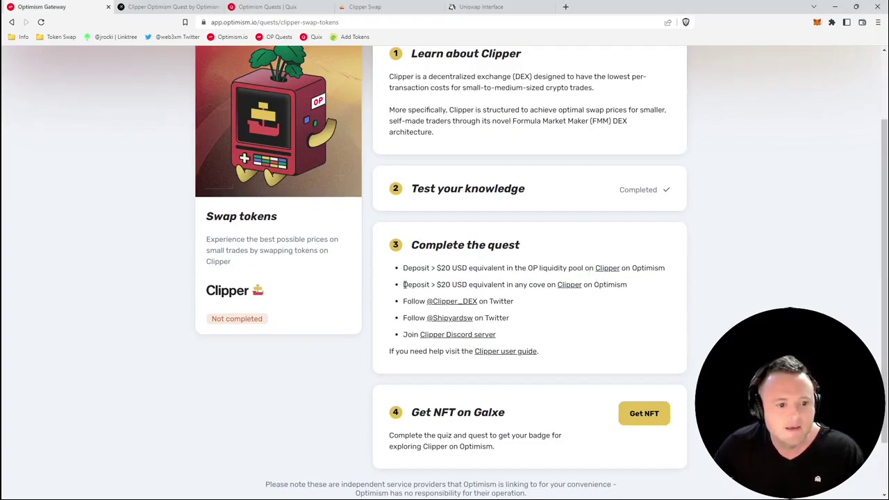
mouse_move(410, 285)
mouse_down()
mouse_move(476, 285)
mouse_move(480, 334)
mouse_move(530, 285)
mouse_move(617, 285)
mouse_up()
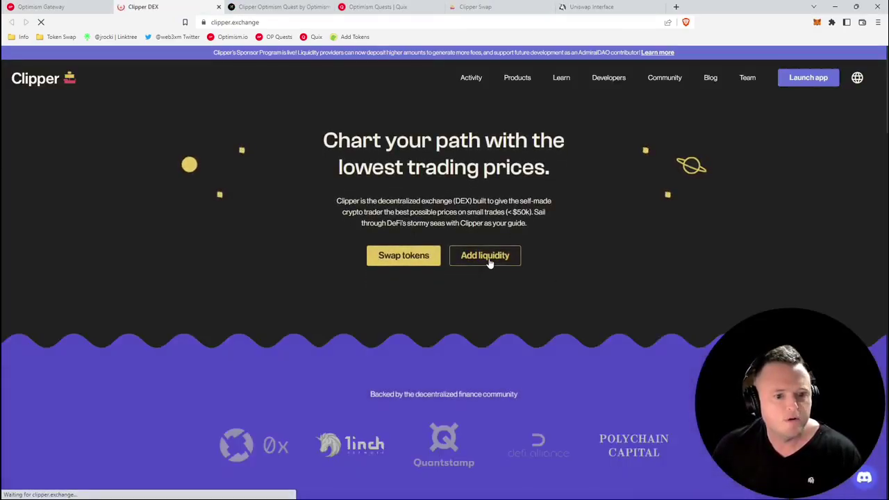
Enter Clipper's Optimism liquidity pool and try the whitelist and Discord connection options.
click(487, 257)
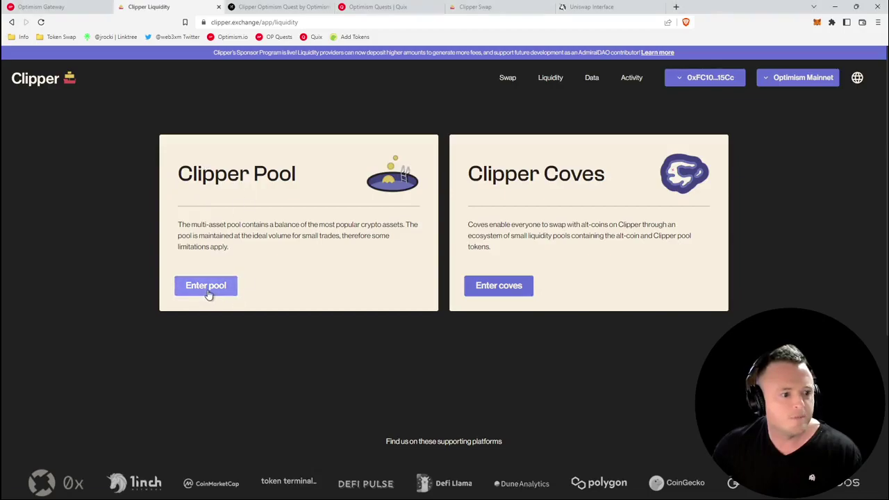
click(207, 293)
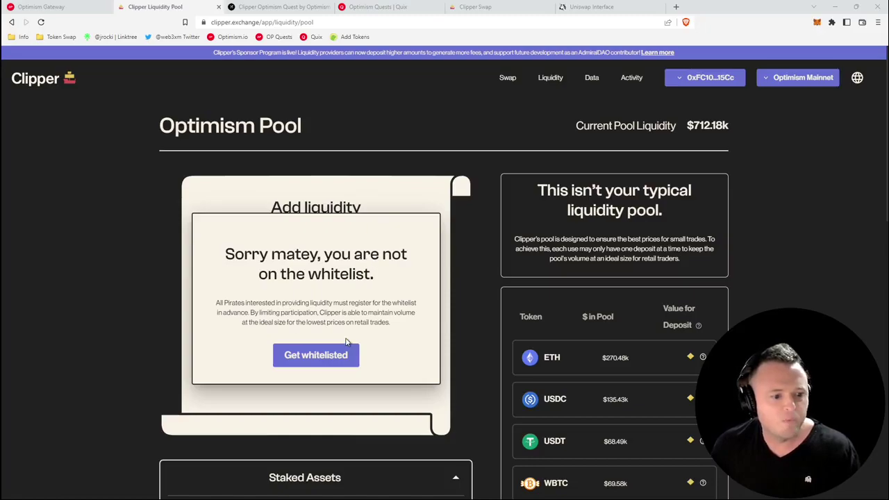
click(316, 357)
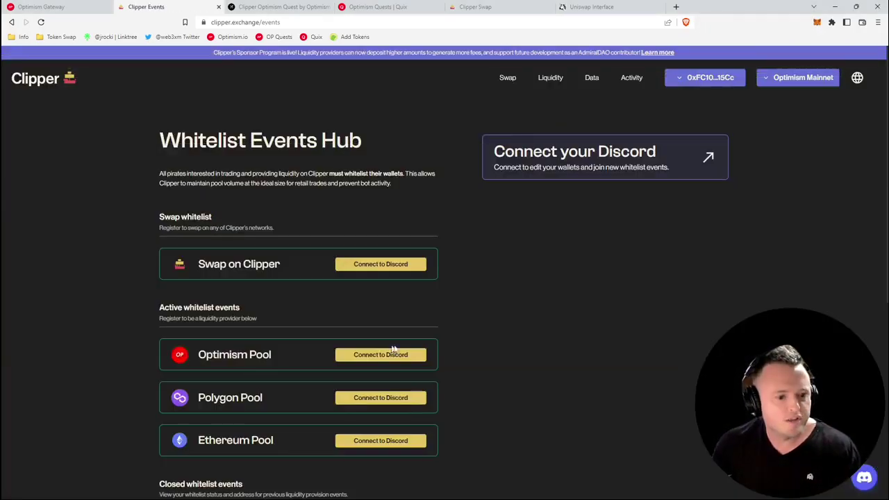
click(398, 358)
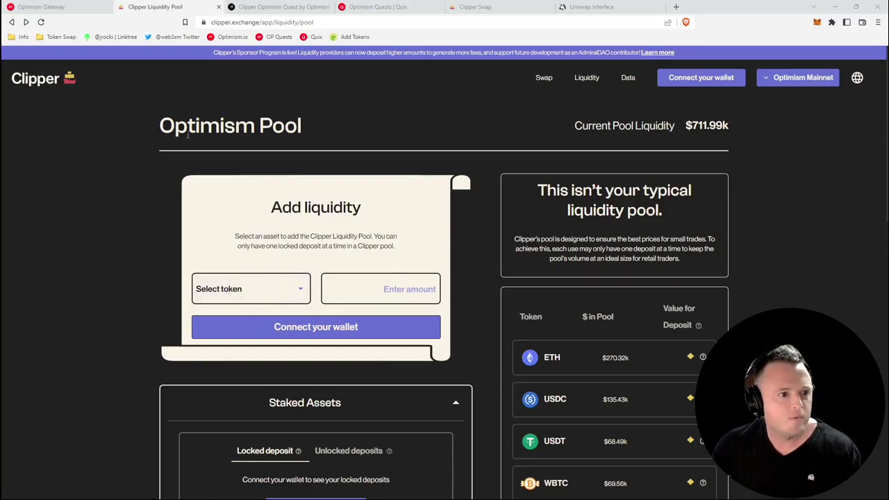
Enter a deposit of 25 USDC in the Optimism Pool form.
click(243, 297)
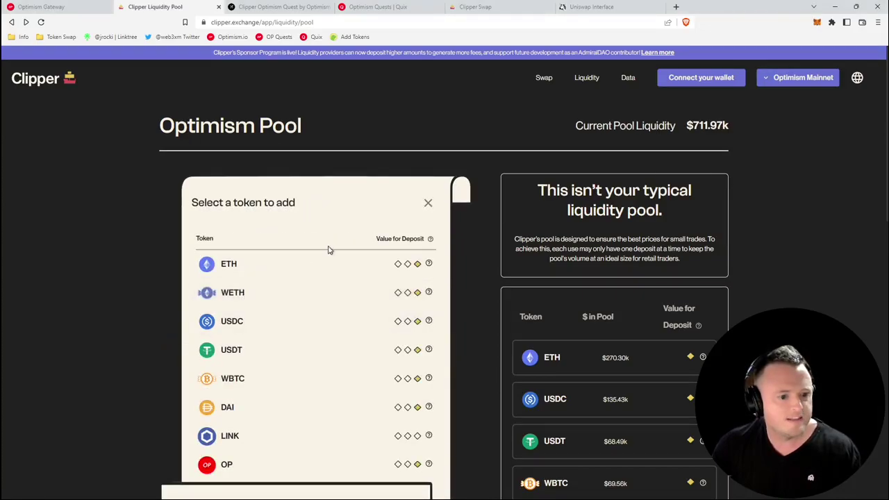
click(262, 321)
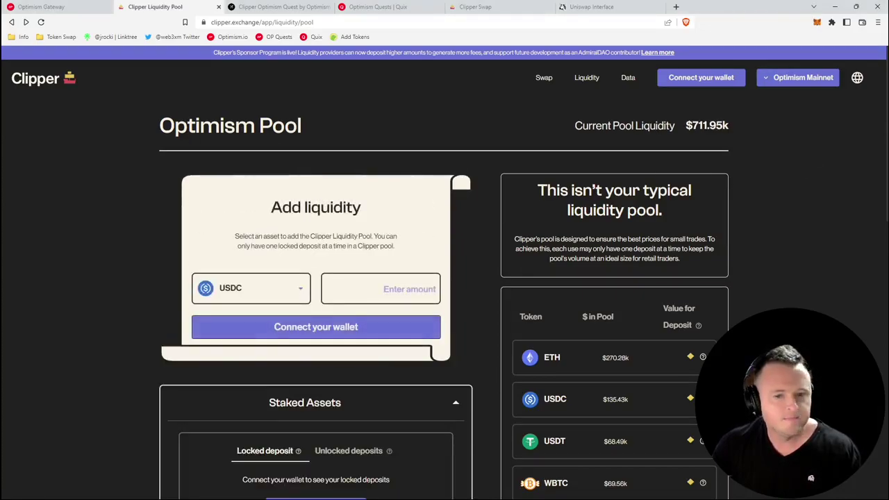
scroll(289, 352, down, 1)
click(416, 238)
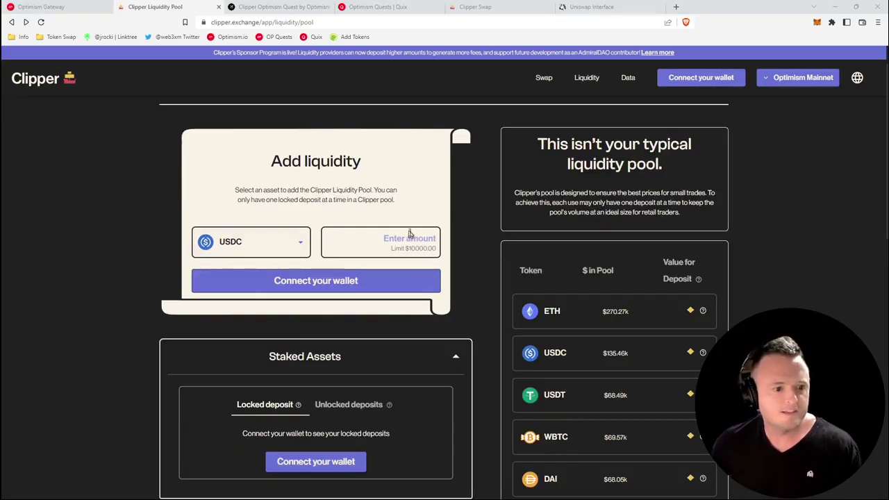
text(25)
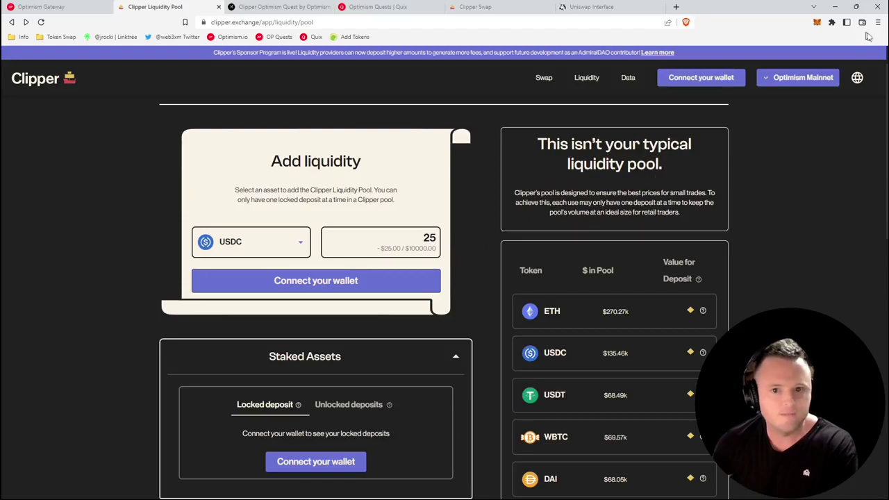
Check the existing $24.52 locked deposit under Staked Assets, then return to the Optimism quest page.
scroll(417, 326, up, 1)
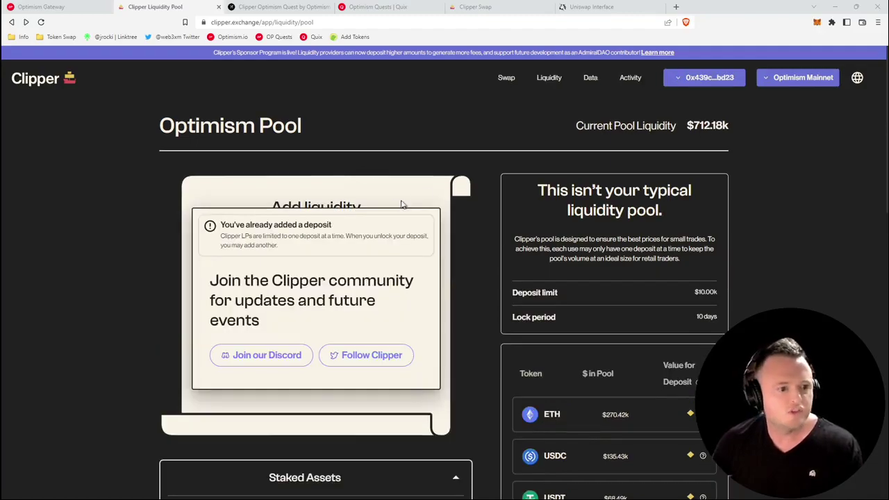
scroll(487, 184, down, 2)
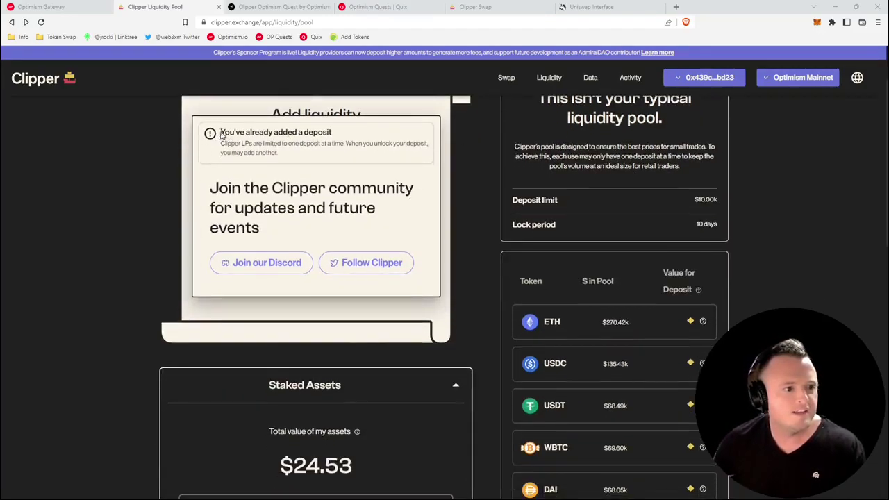
drag(221, 136, 340, 139)
click(339, 139)
scroll(635, 206, down, 6)
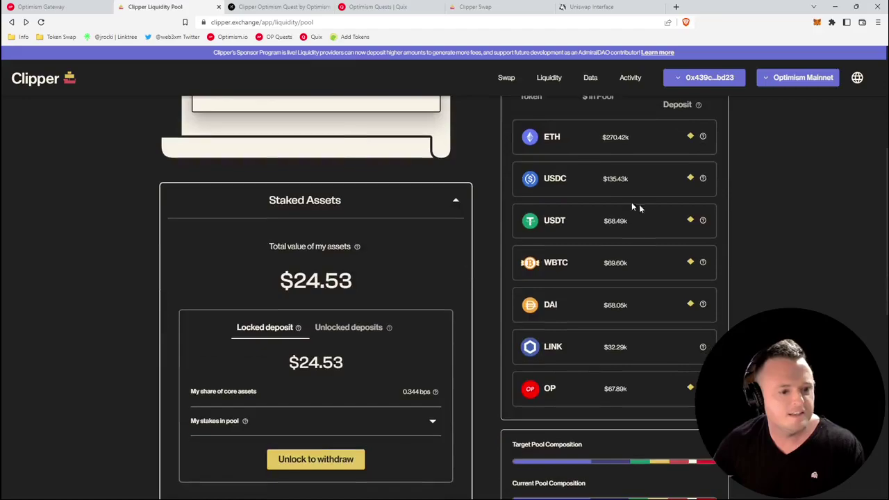
scroll(450, 266, down, 4)
scroll(407, 220, up, 3)
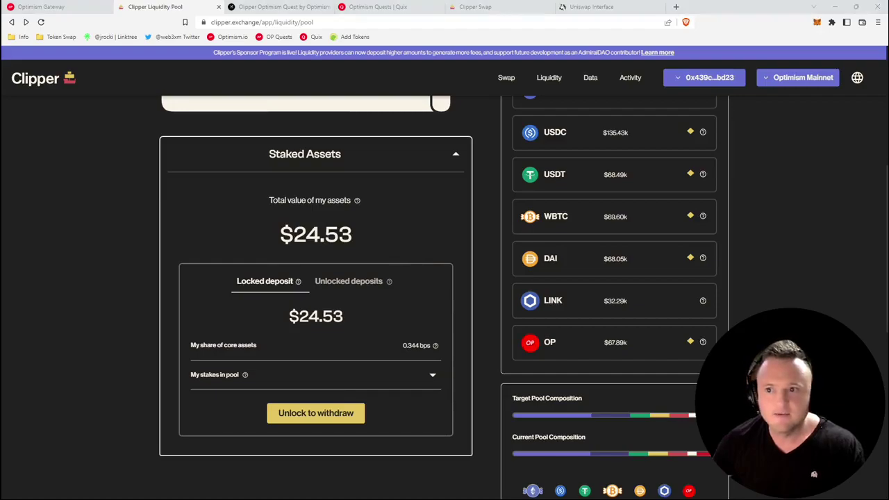
scroll(338, 246, down, 3)
scroll(337, 246, up, 5)
scroll(390, 302, down, 3)
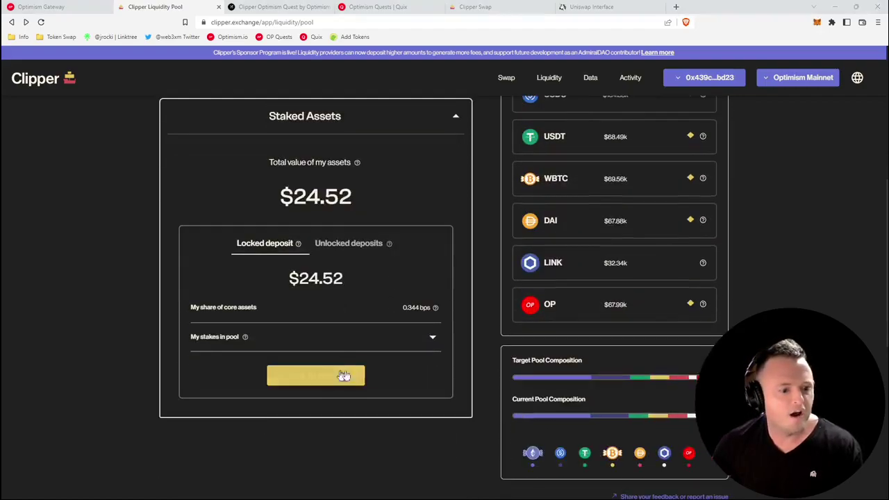
click(50, 7)
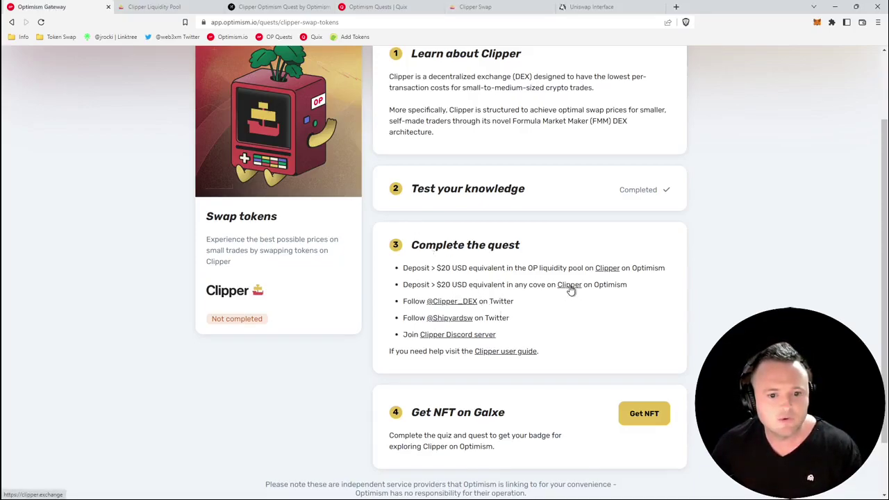
Open Clipper from the cove deposit link and go to the Coves page.
click(570, 286)
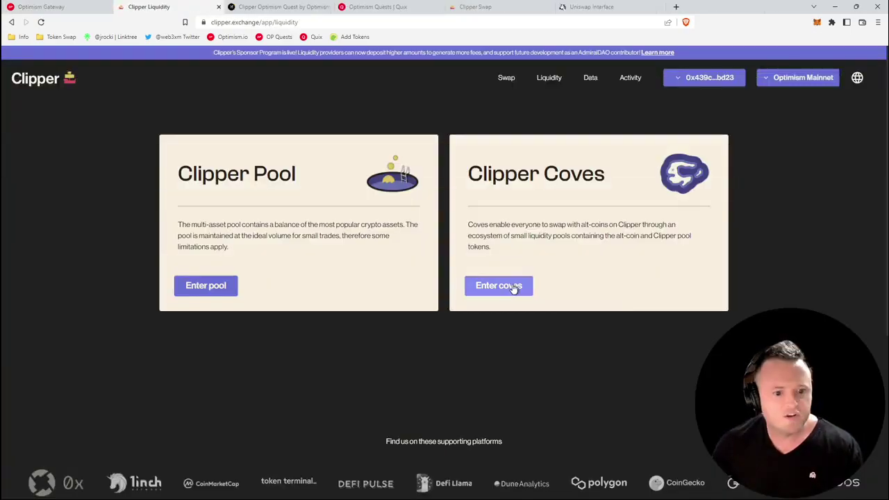
click(513, 288)
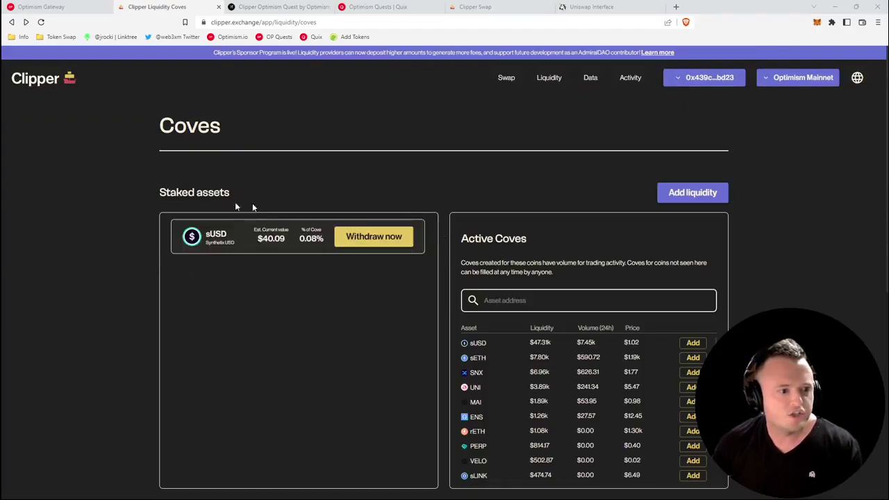
Fill a sUSD Cove deposit with 10 sUSD and 10 USDC, accepting the less-explored asset warning.
click(689, 196)
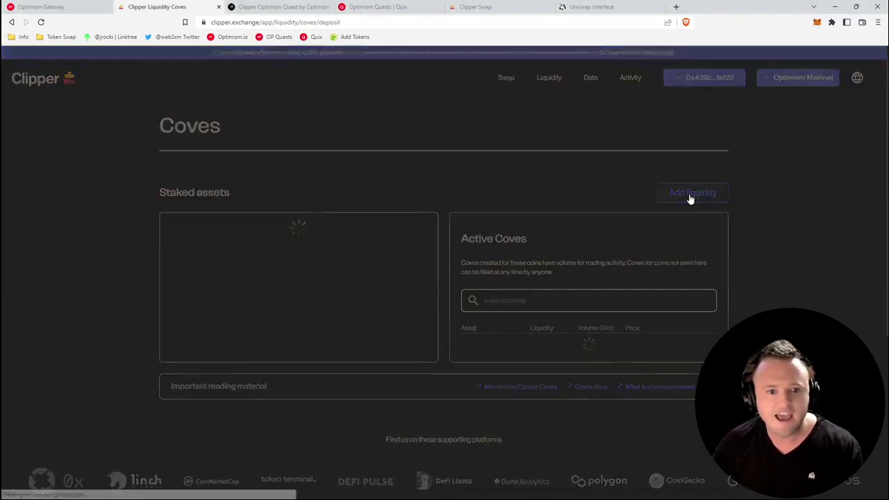
scroll(333, 274, down, 3)
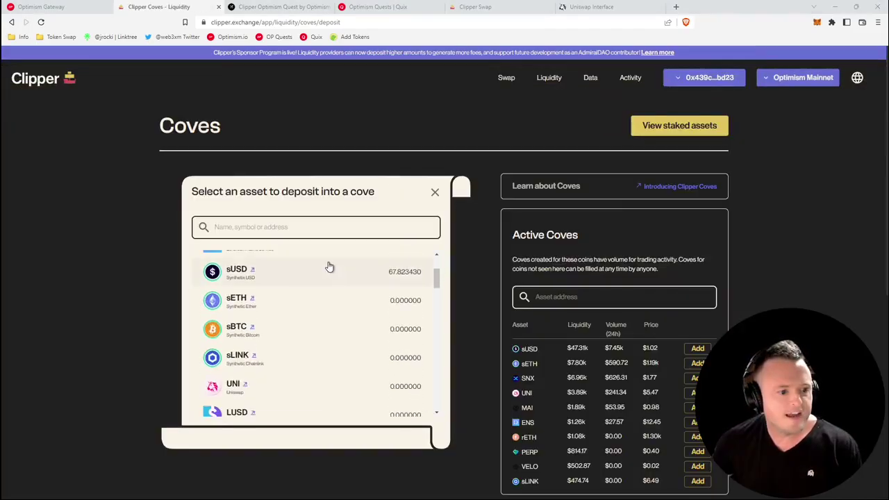
scroll(351, 375, down, 2)
scroll(348, 373, up, 5)
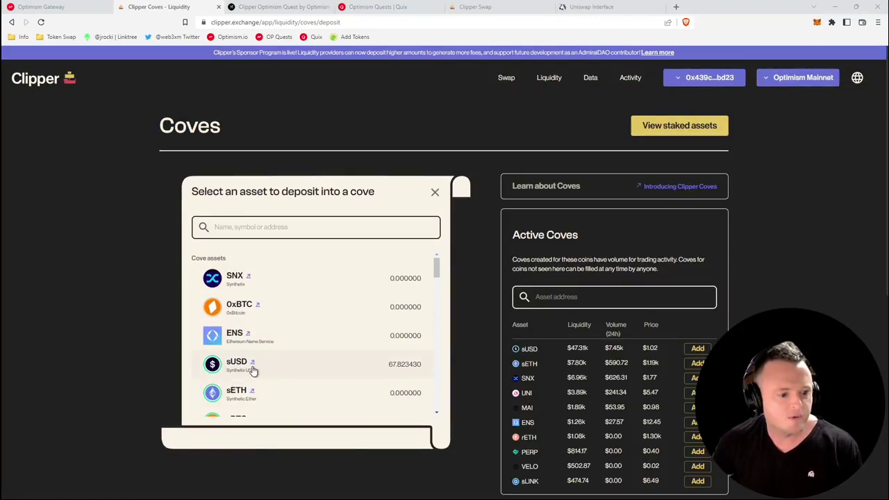
click(284, 366)
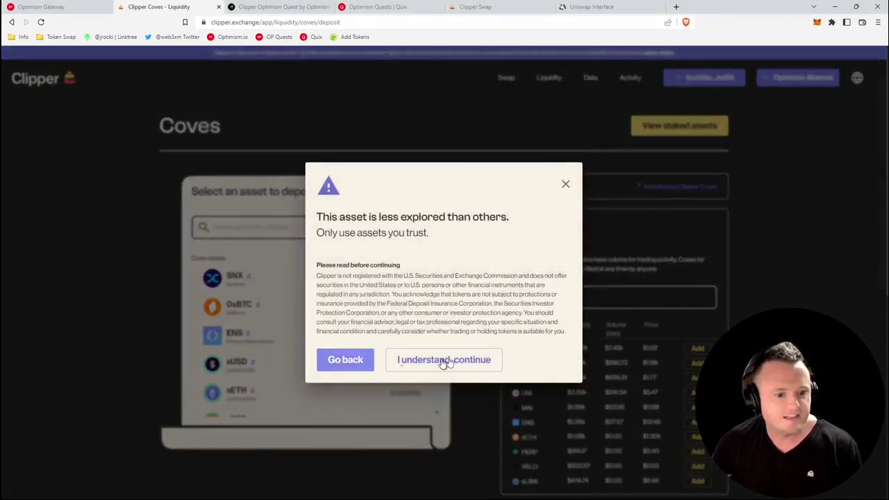
click(474, 361)
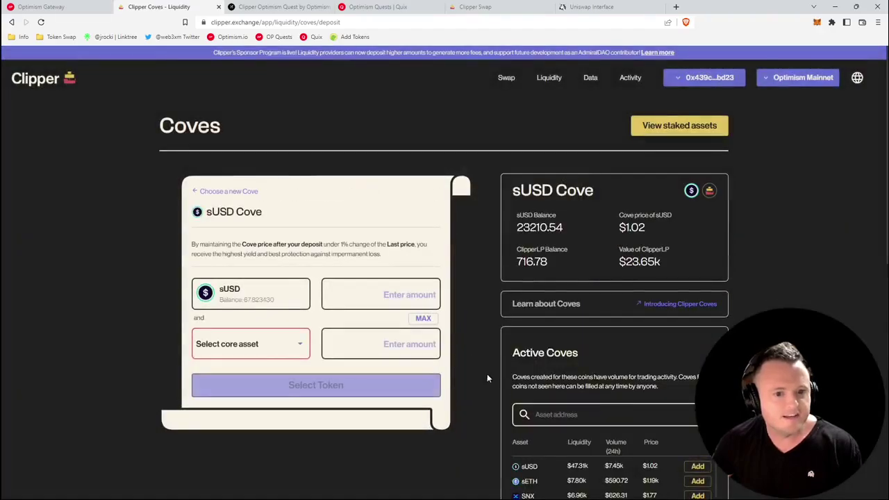
click(413, 302)
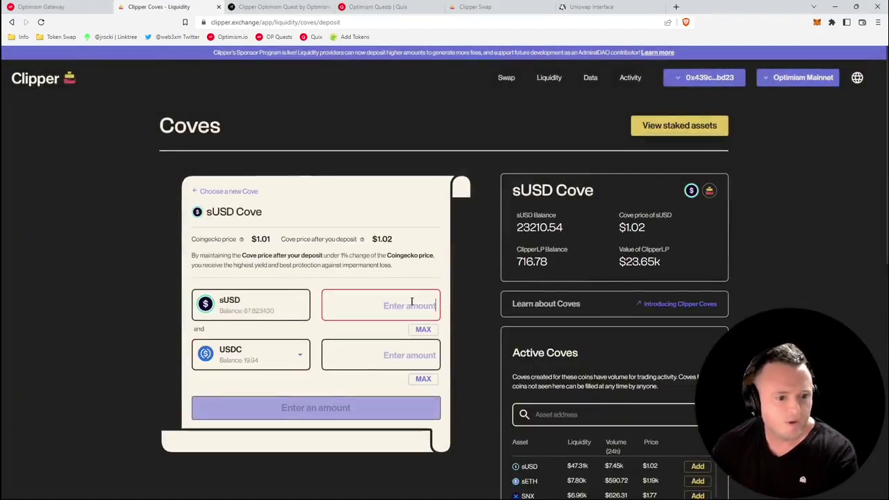
text(10)
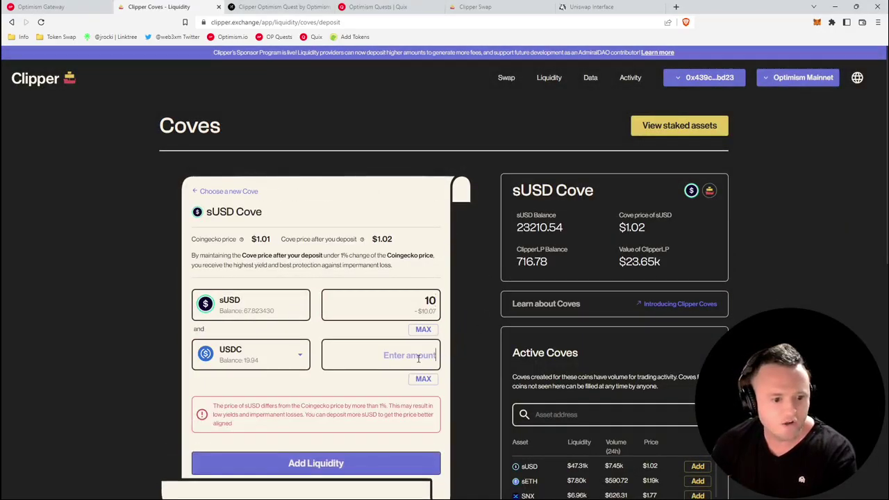
click(416, 354)
text(10)
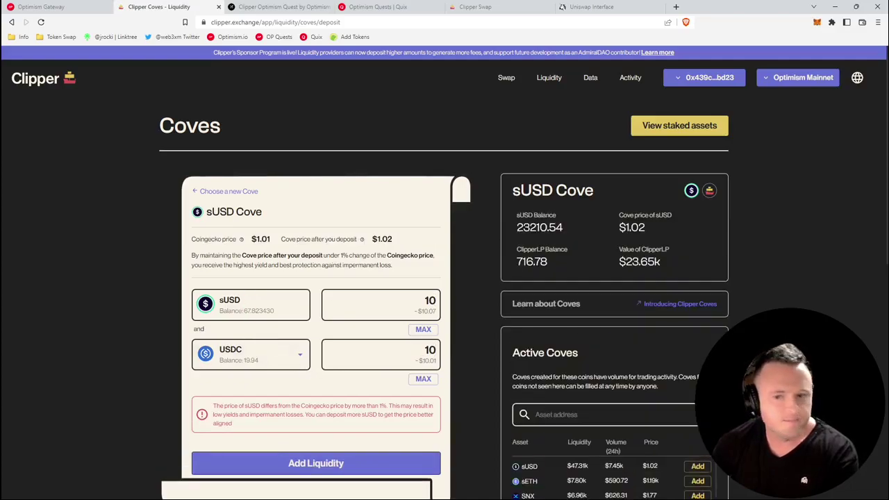
Highlight the $1.02 cove price after deposit.
scroll(381, 299, down, 2)
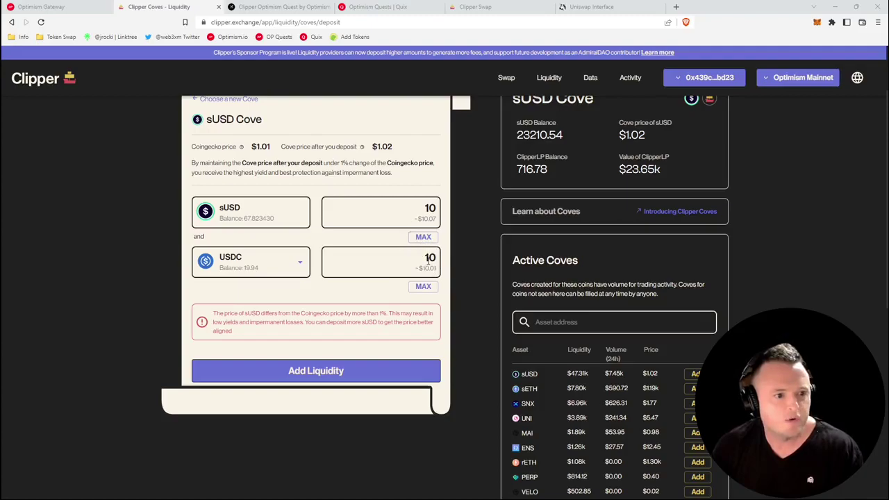
drag(288, 150, 410, 154)
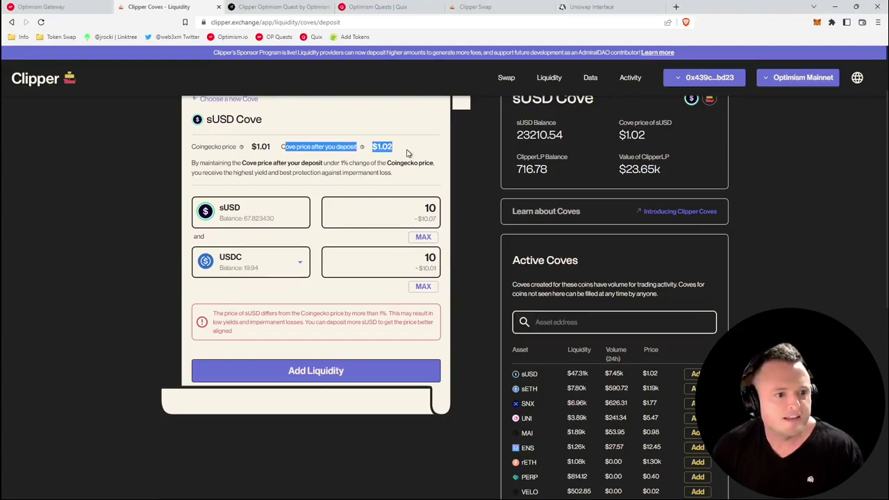
click(408, 154)
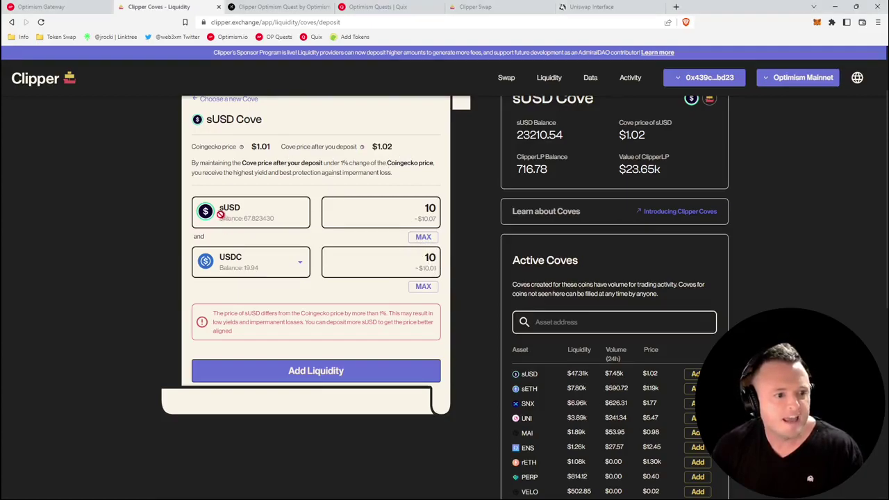
double_click(381, 146)
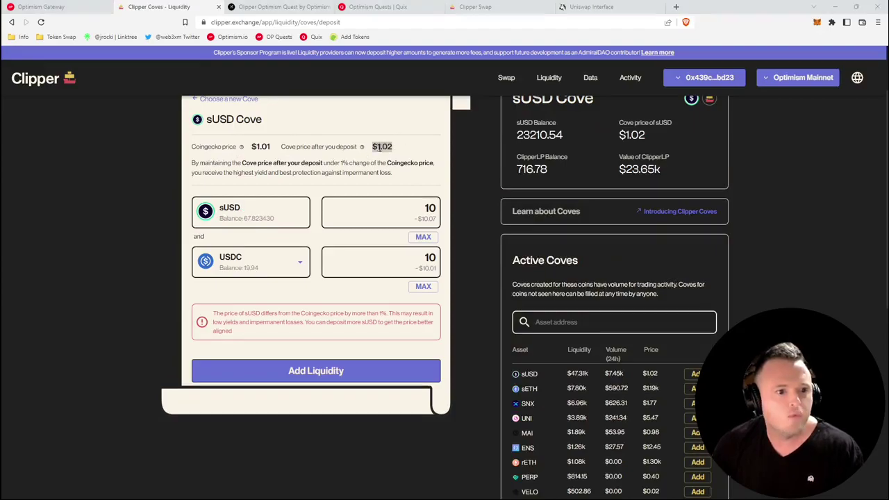
click(379, 156)
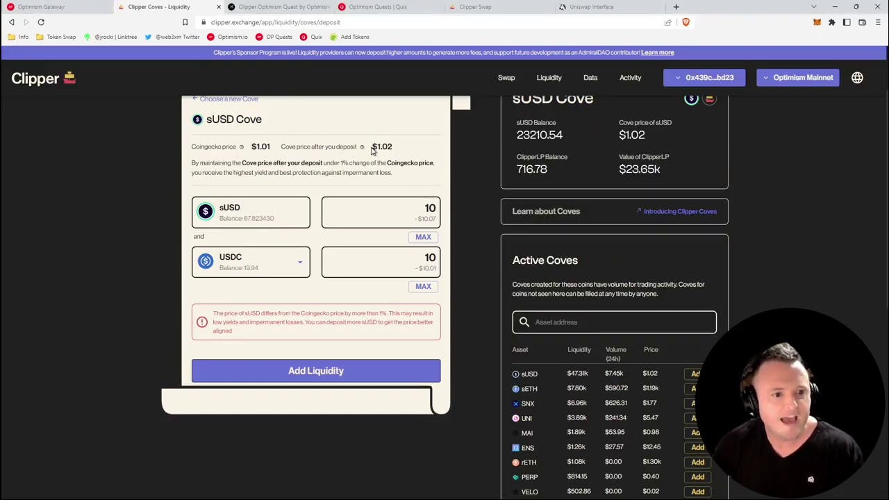
drag(383, 151, 404, 159)
click(392, 147)
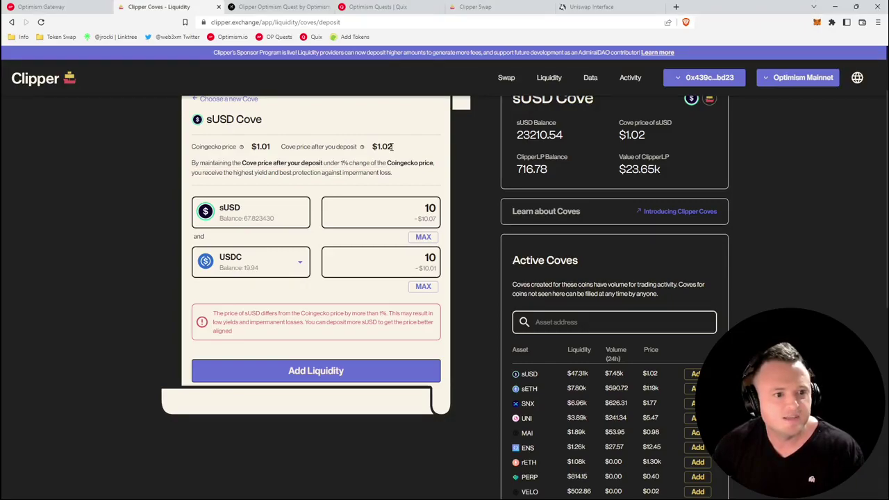
scroll(634, 361, down, 1)
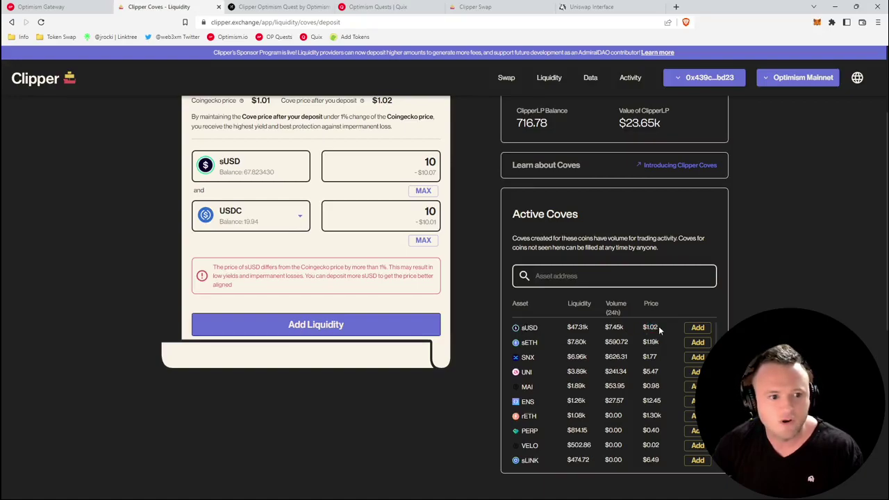
scroll(660, 331, up, 3)
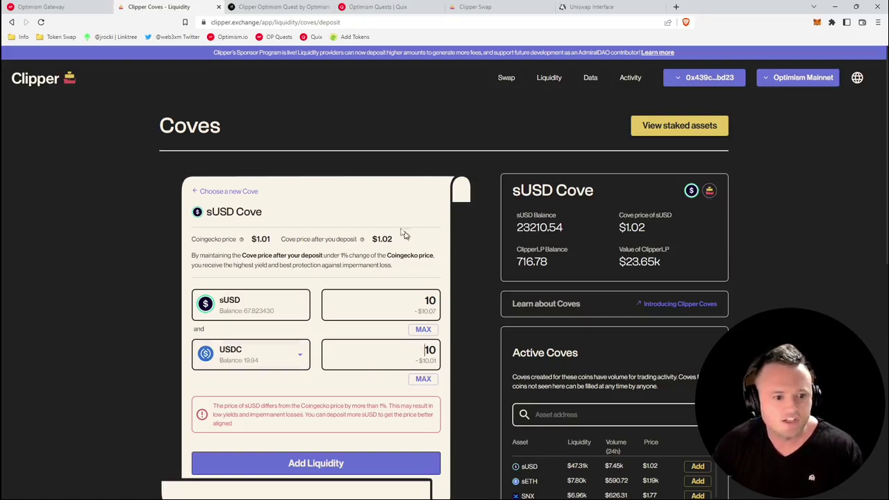
click(394, 364)
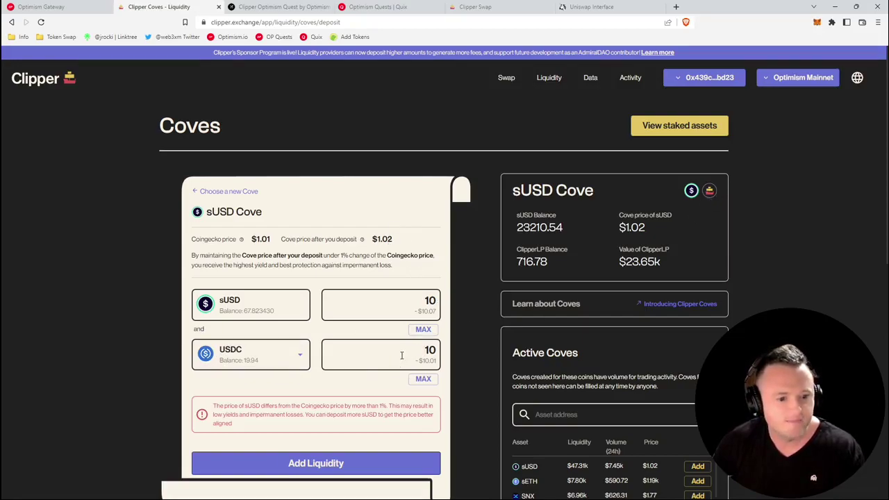
scroll(401, 356, down, 2)
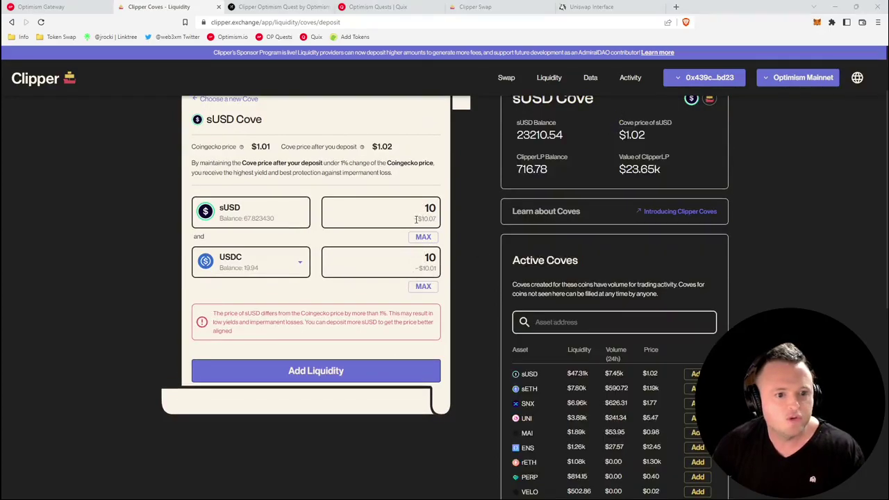
drag(417, 218, 440, 223)
mouse_move(414, 269)
mouse_down()
mouse_move(439, 274)
mouse_move(432, 286)
mouse_up()
click(41, 7)
click(158, 7)
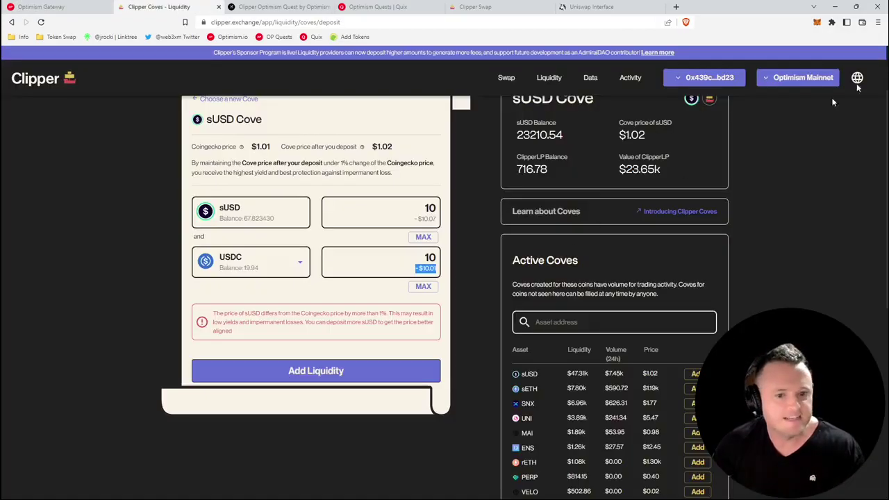
Deposit 10 sUSD and 10 USDC into the sUSD Cove despite the price warning, then view staked assets.
click(392, 372)
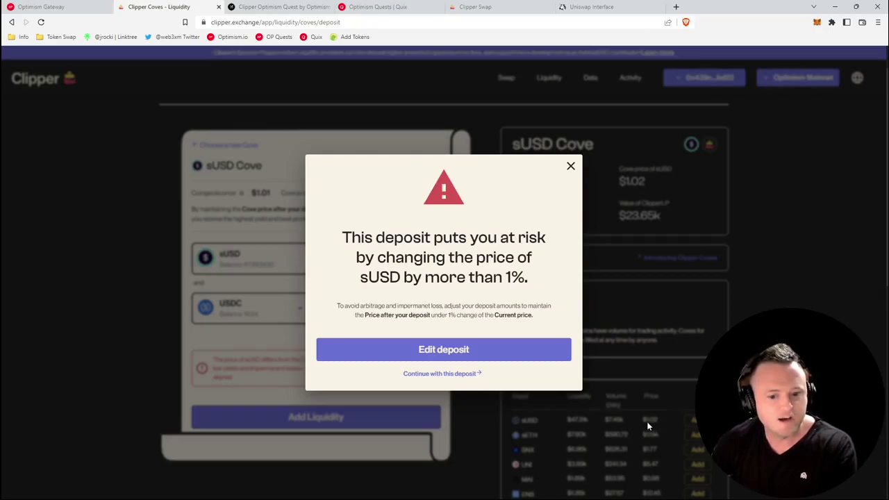
click(444, 374)
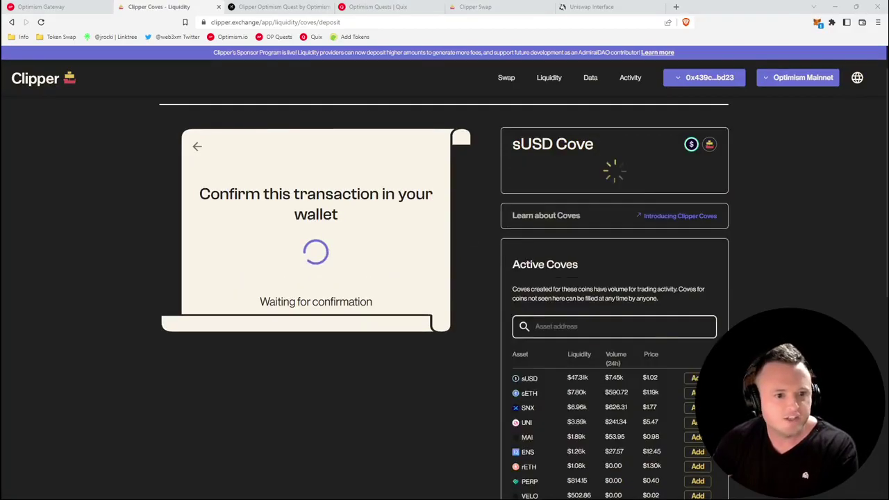
click(274, 337)
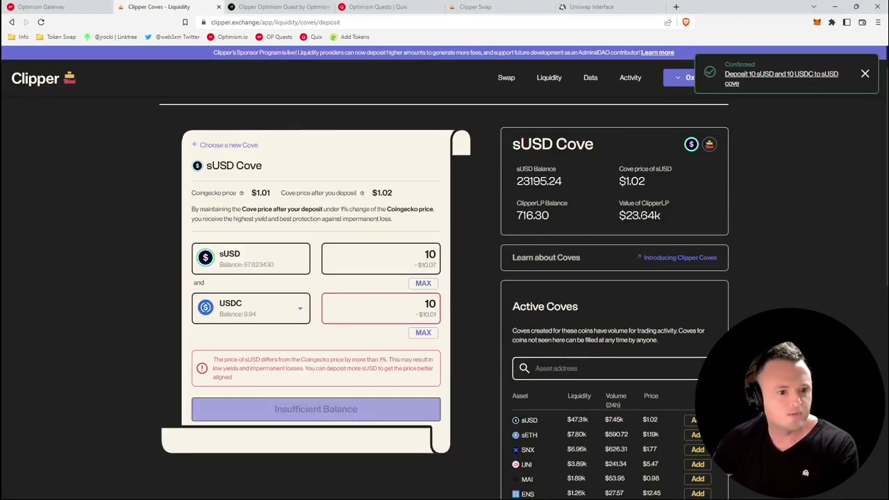
scroll(670, 133, up, 2)
click(670, 133)
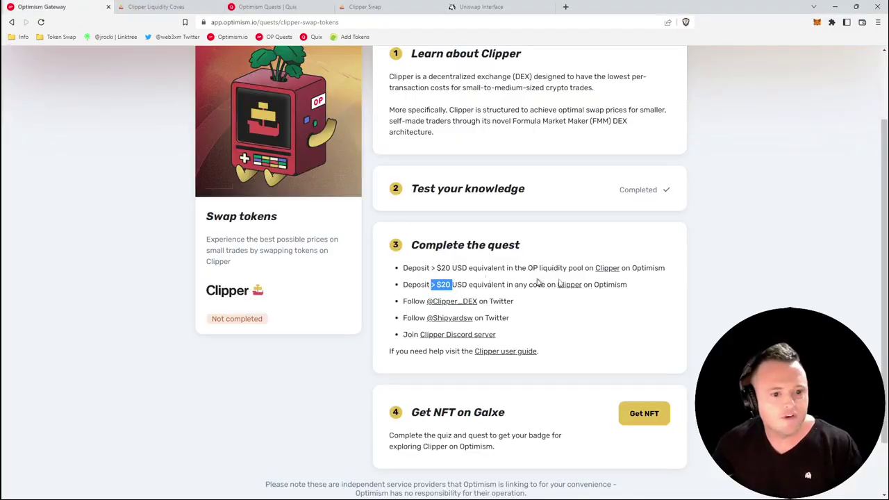
Claim the Clipper Optimism Quest NFT from its Galxe campaign page.
click(538, 282)
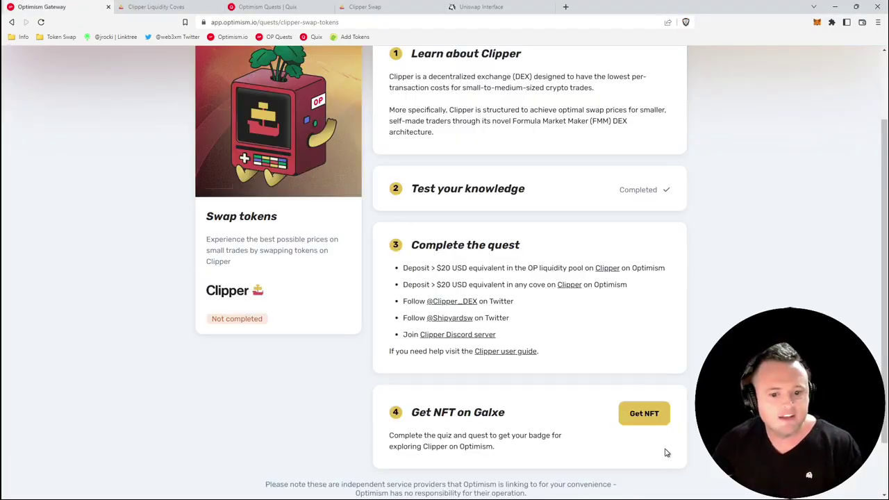
click(645, 417)
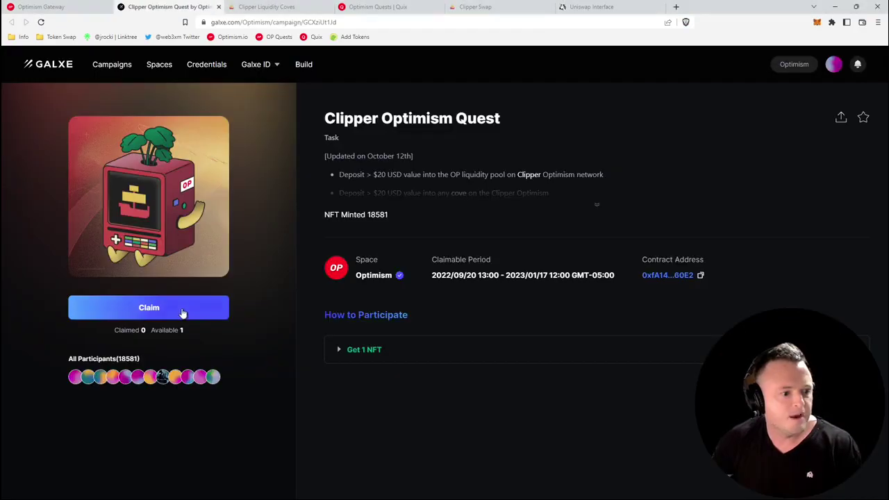
click(182, 313)
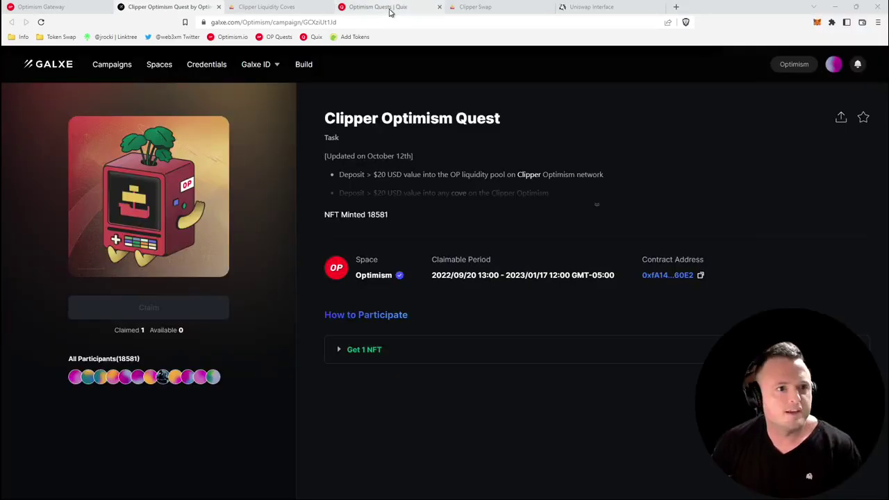
Browse the Optimism Quests collection items on Quix.
click(389, 11)
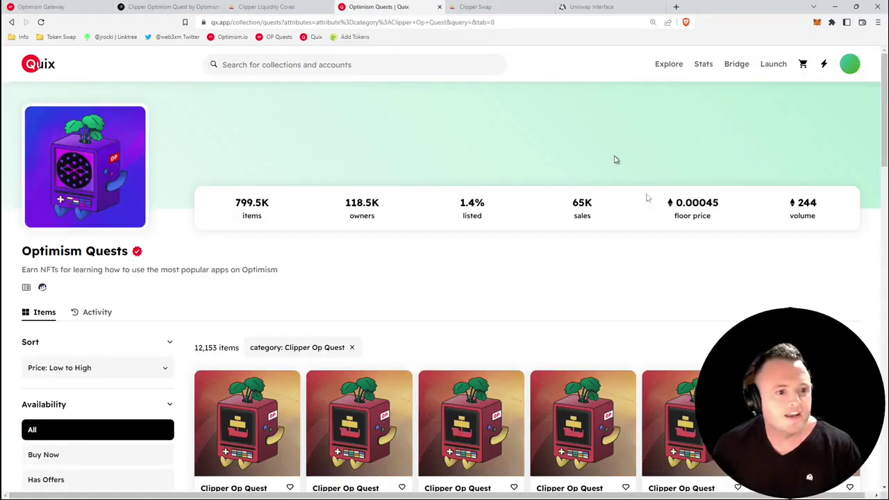
scroll(206, 236, down, 2)
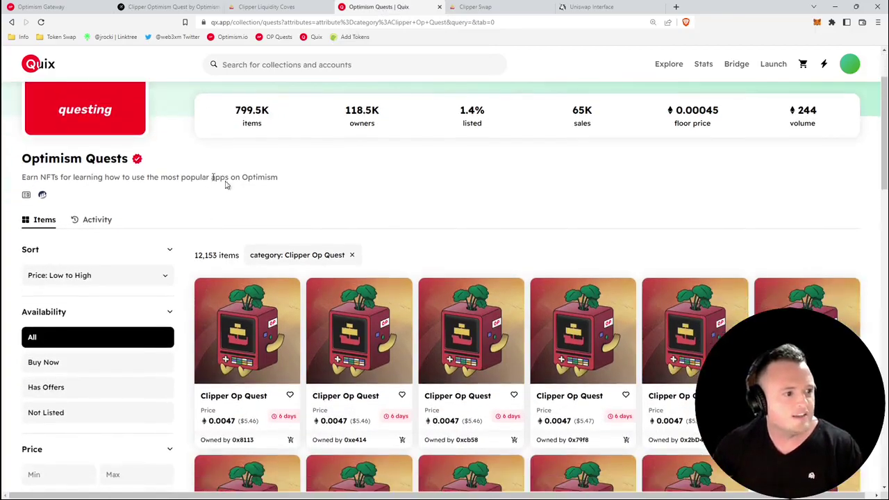
scroll(119, 189, up, 2)
drag(22, 251, 125, 255)
click(126, 254)
scroll(123, 254, down, 4)
Expand the category filter and review the Clipper Op Quest sales activity.
click(119, 452)
scroll(119, 452, down, 2)
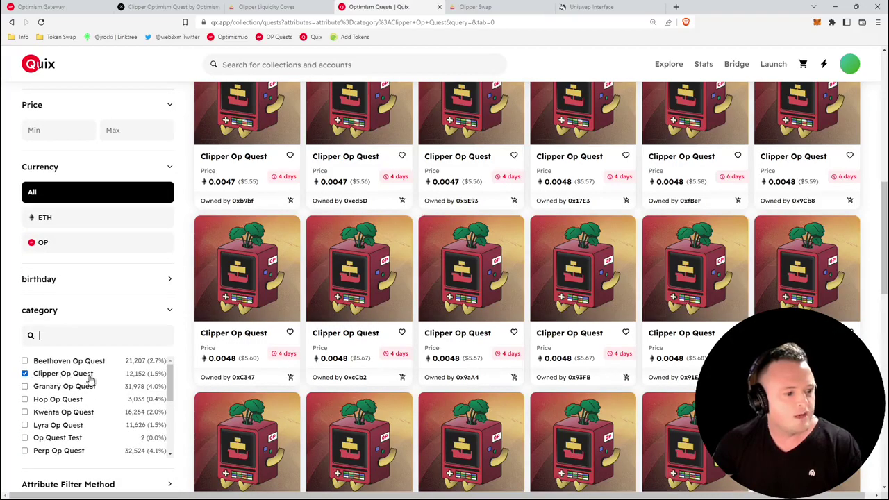
scroll(188, 375, up, 1)
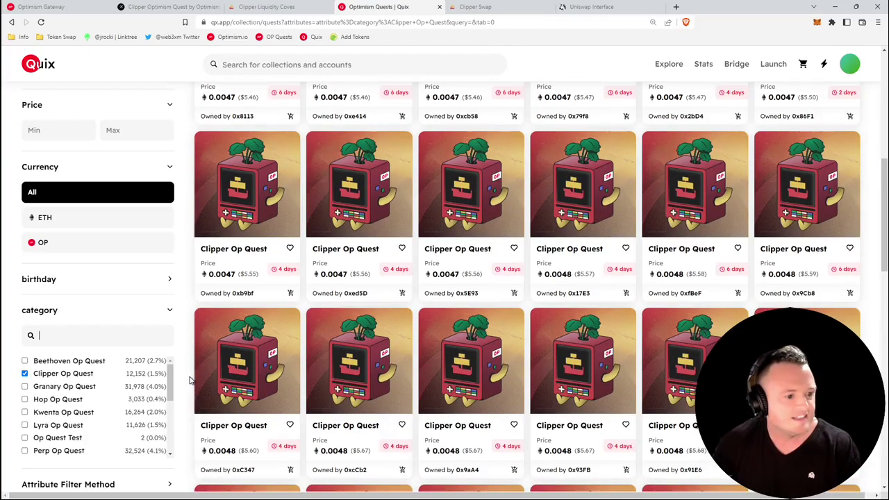
scroll(188, 379, up, 5)
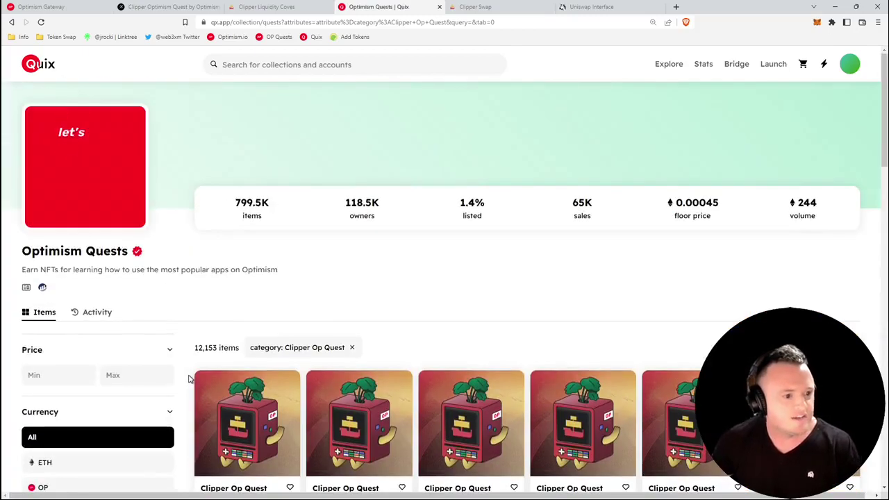
scroll(188, 378, down, 3)
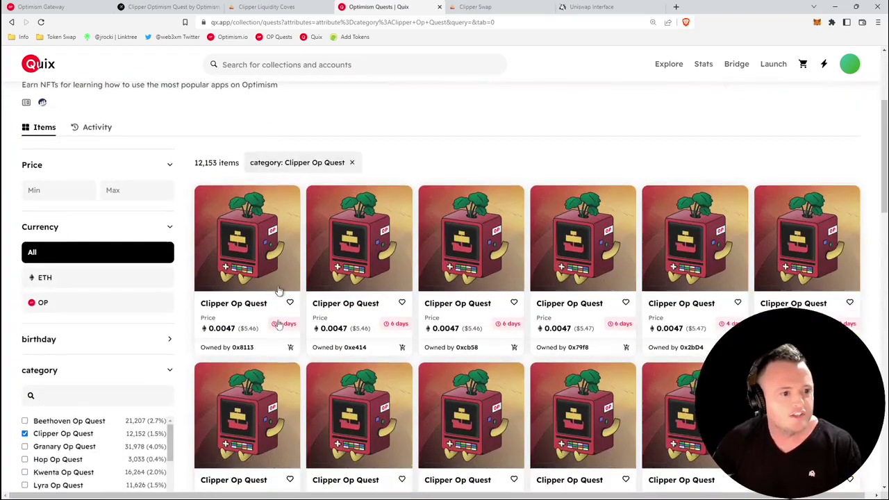
scroll(305, 284, up, 2)
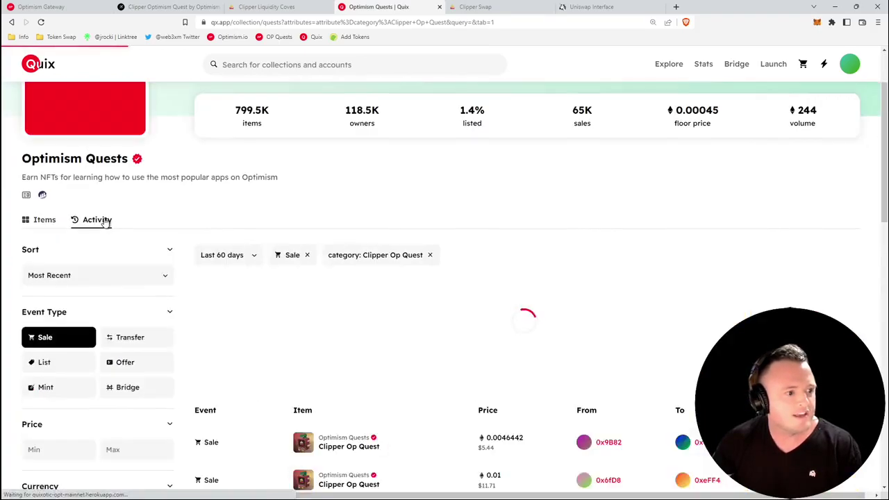
scroll(428, 243, down, 5)
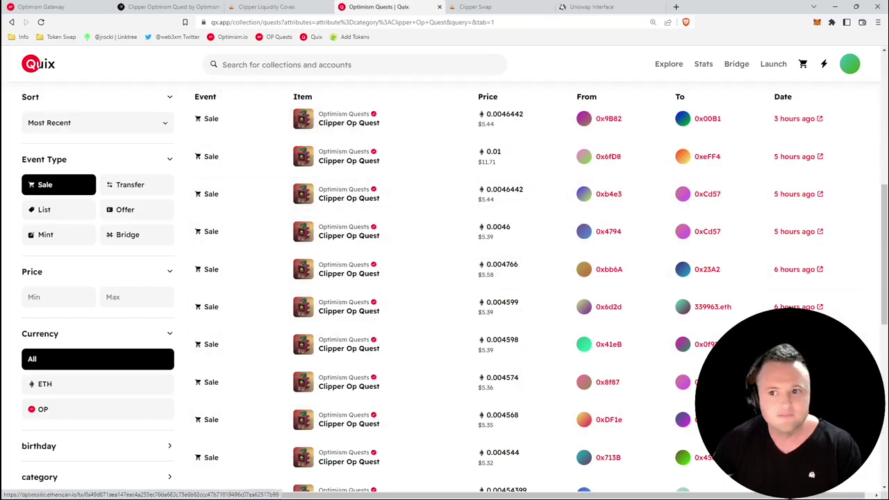
Return to Clipper's Coves page, where the sUSD stake now shows $60.12.
click(296, 8)
scroll(514, 211, down, 2)
scroll(490, 225, up, 3)
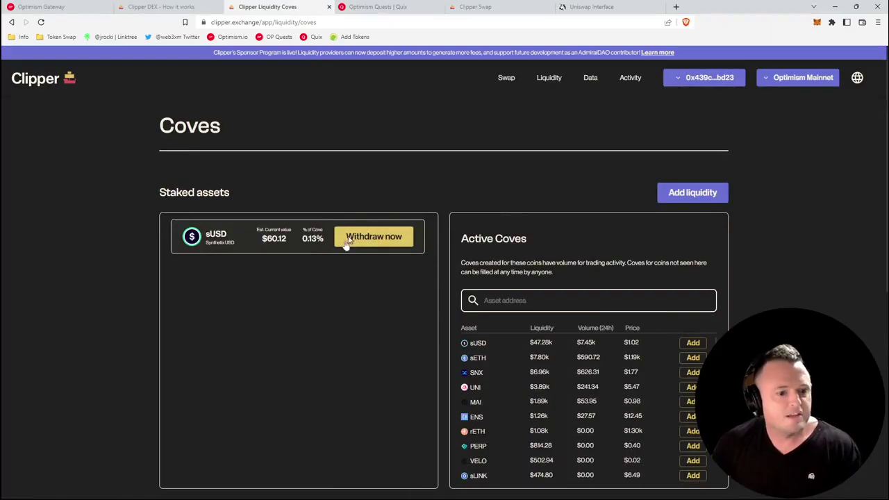
Set up a 100% withdrawal of the staked sUSD cove deposit.
click(378, 243)
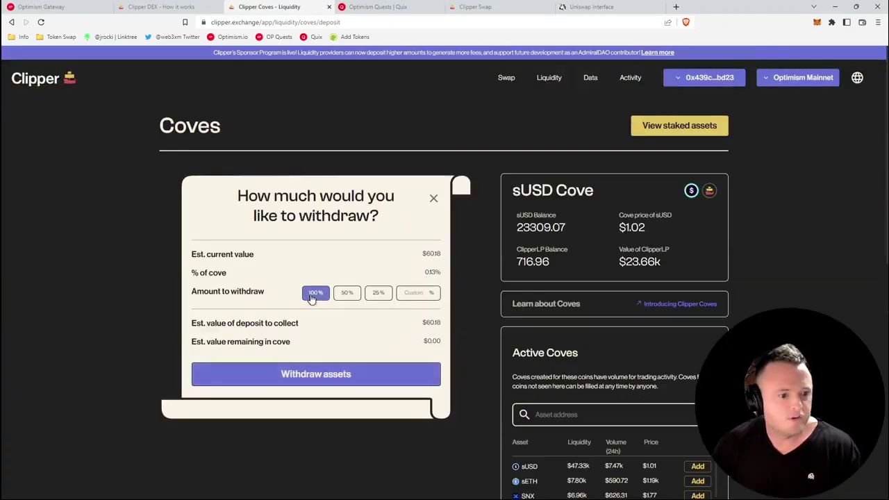
click(316, 294)
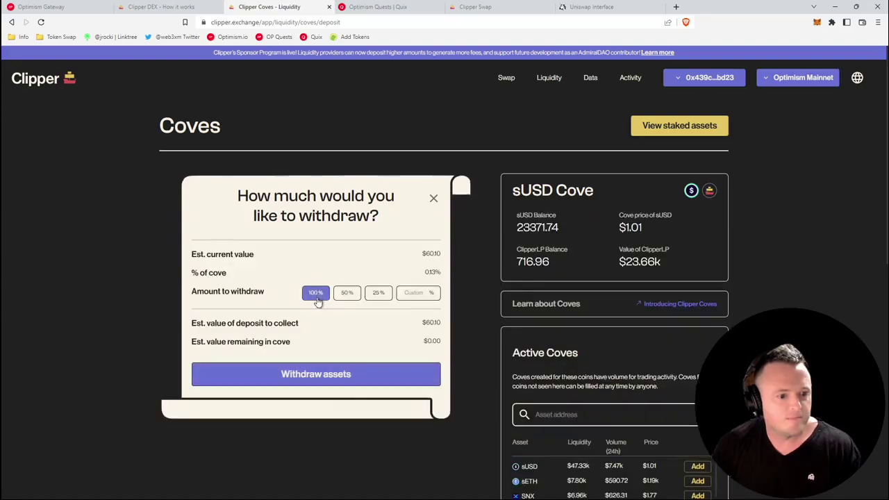
click(333, 379)
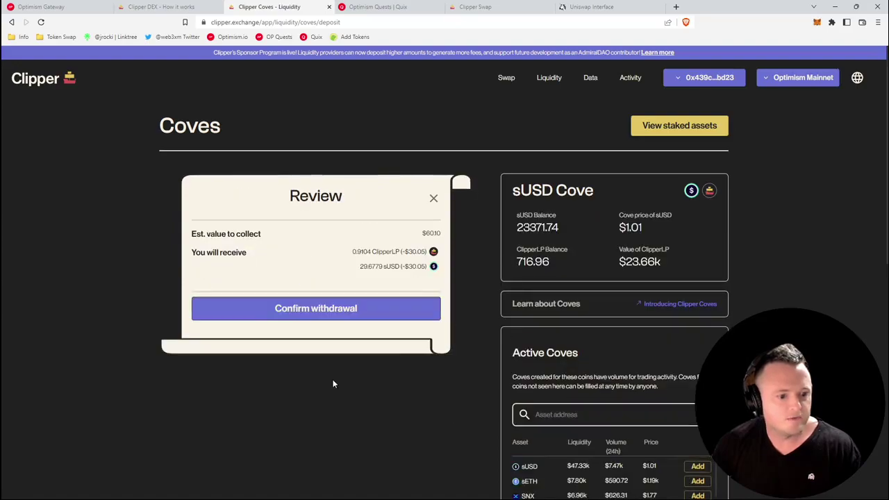
click(375, 308)
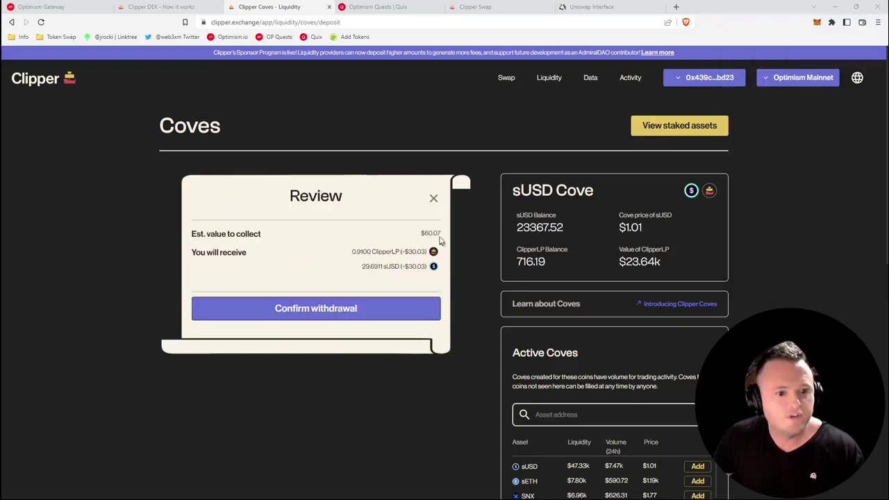
Confirm the $60.07 withdrawal as 0.9100 ClipperLP and 29.6911 sUSD, then go to Swap.
drag(440, 233, 425, 236)
mouse_move(372, 252)
mouse_down()
mouse_move(408, 253)
mouse_move(405, 270)
mouse_up()
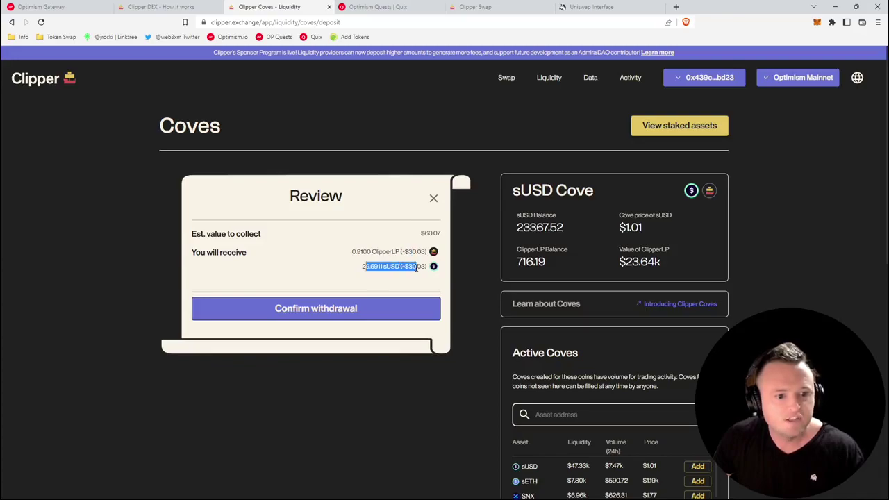
triple_click(417, 266)
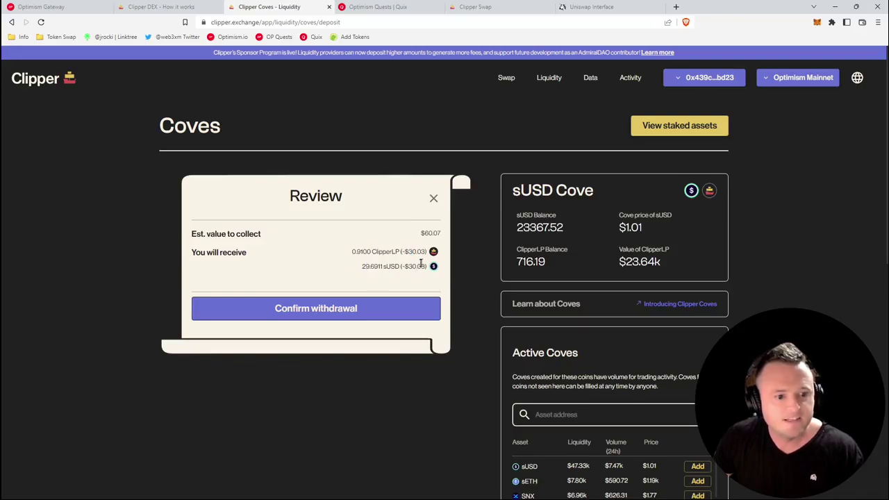
click(394, 310)
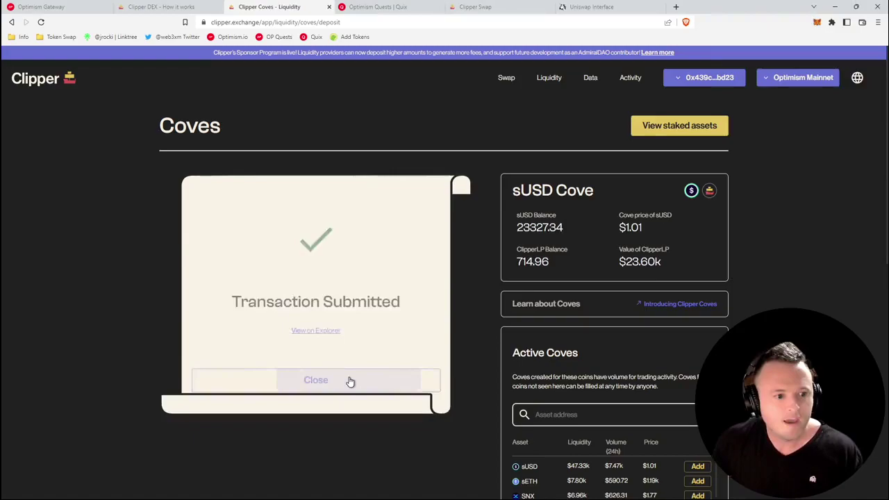
click(350, 381)
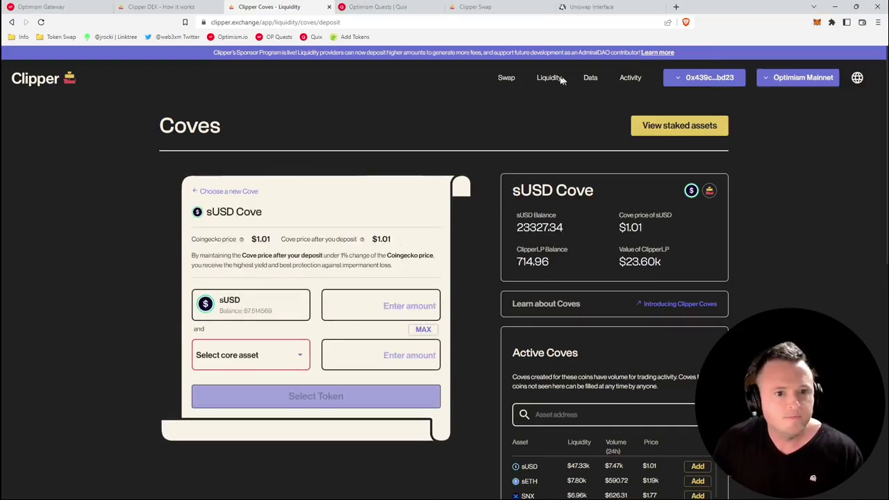
click(505, 81)
Set a swap of the full ClipperLP balance to DAI, then proceed to withdraw pool assets.
click(406, 320)
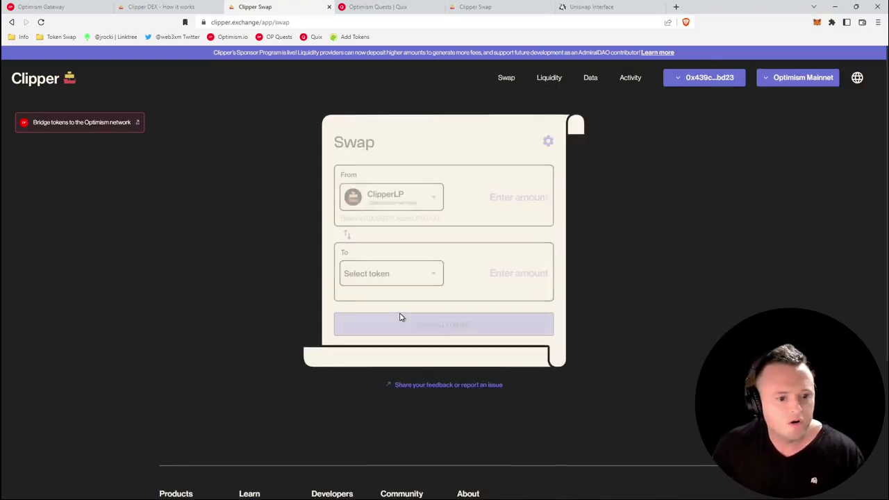
click(428, 218)
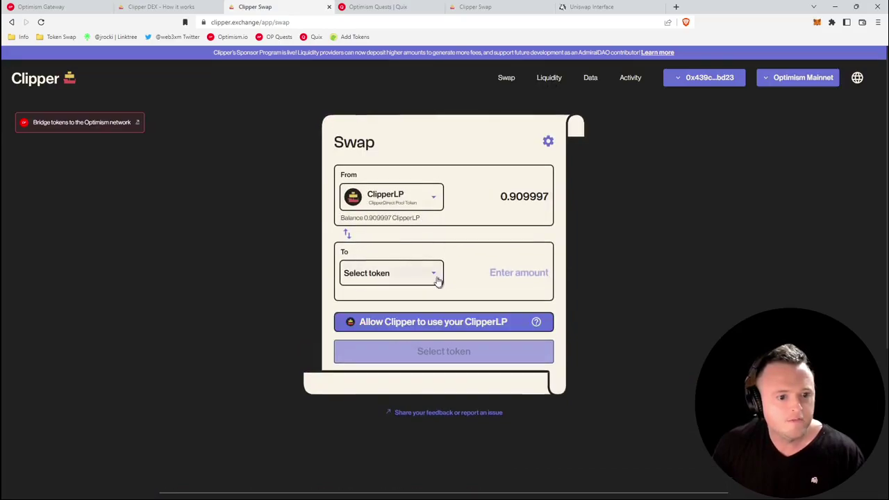
click(436, 276)
click(393, 286)
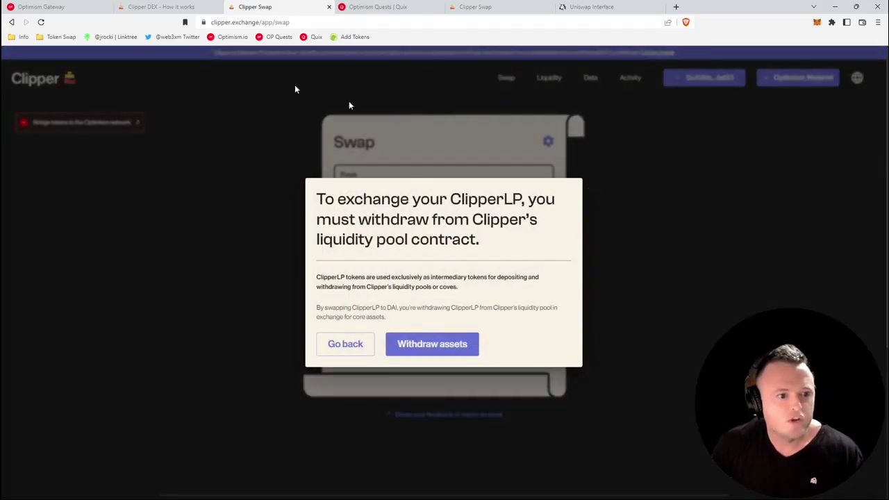
drag(394, 321, 317, 305)
click(430, 312)
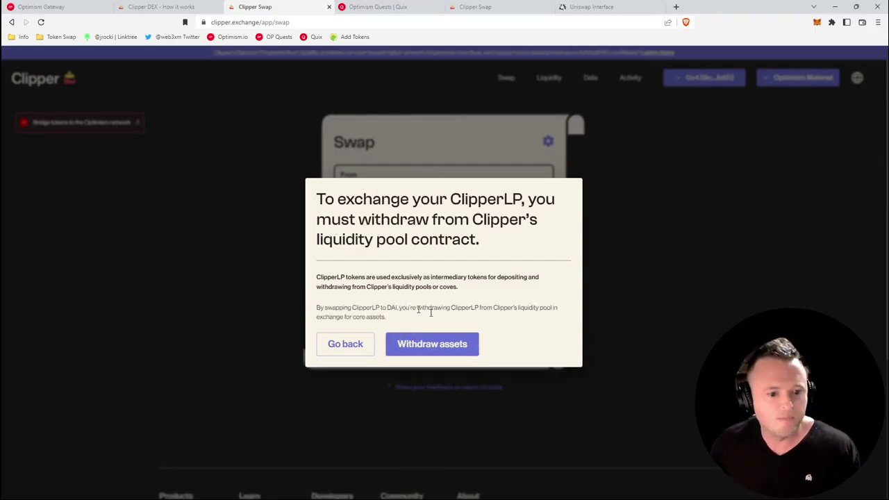
click(451, 349)
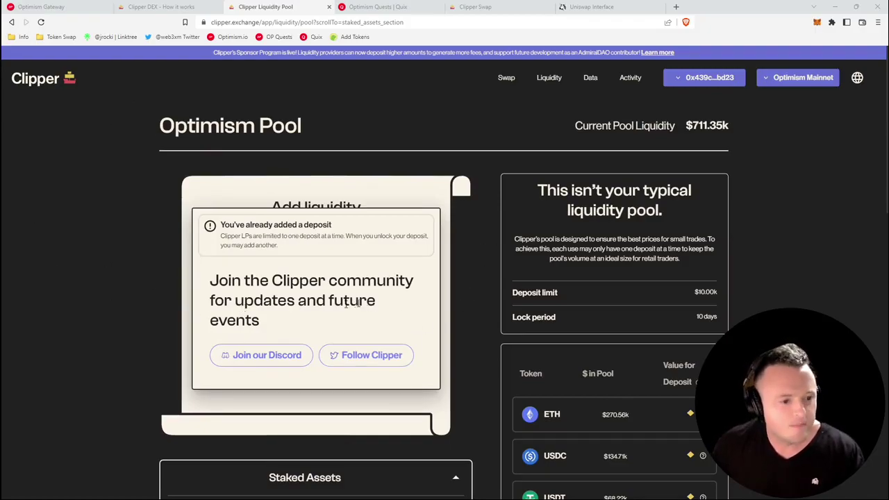
Unlock the Optimism Pool staked deposit for withdrawal.
scroll(326, 298, down, 7)
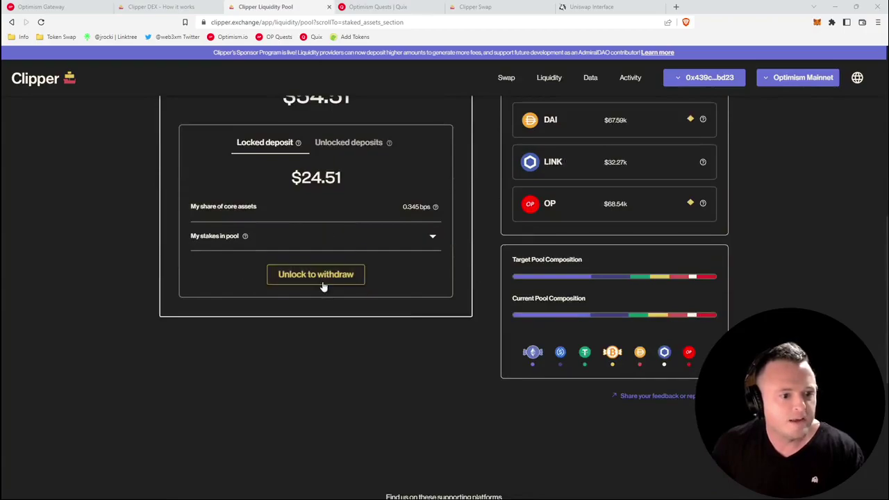
click(316, 275)
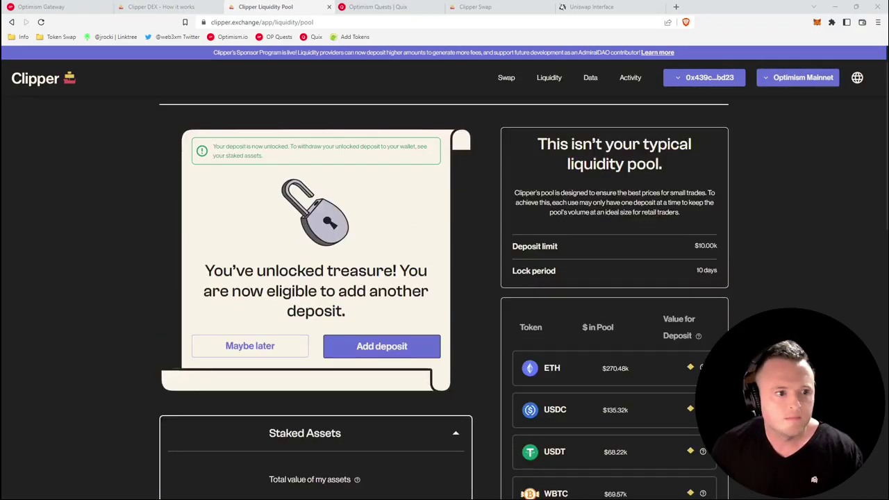
mouse_move(288, 146)
mouse_down()
mouse_move(244, 147)
mouse_move(258, 156)
mouse_move(328, 147)
mouse_move(436, 154)
mouse_move(408, 158)
mouse_up()
click(290, 147)
click(294, 146)
click(397, 162)
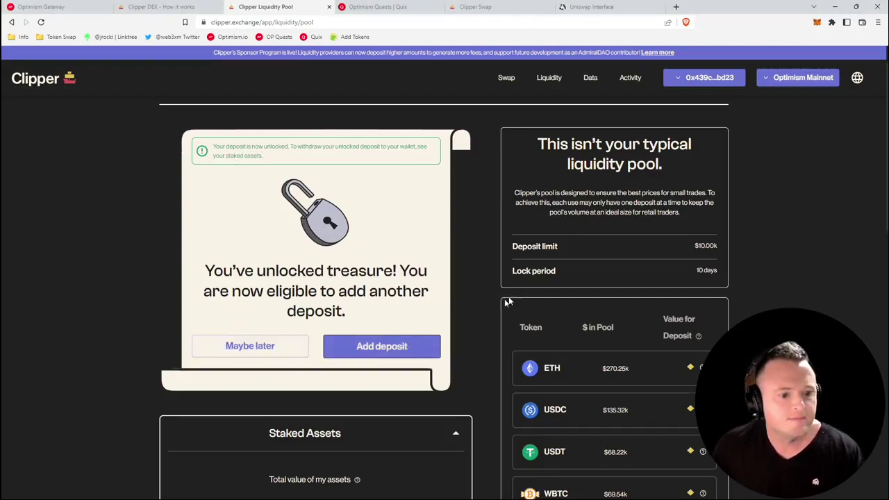
Bring up the withdrawal form for the $54.57 unlocked deposit.
click(381, 346)
scroll(344, 229, down, 3)
scroll(344, 212, up, 2)
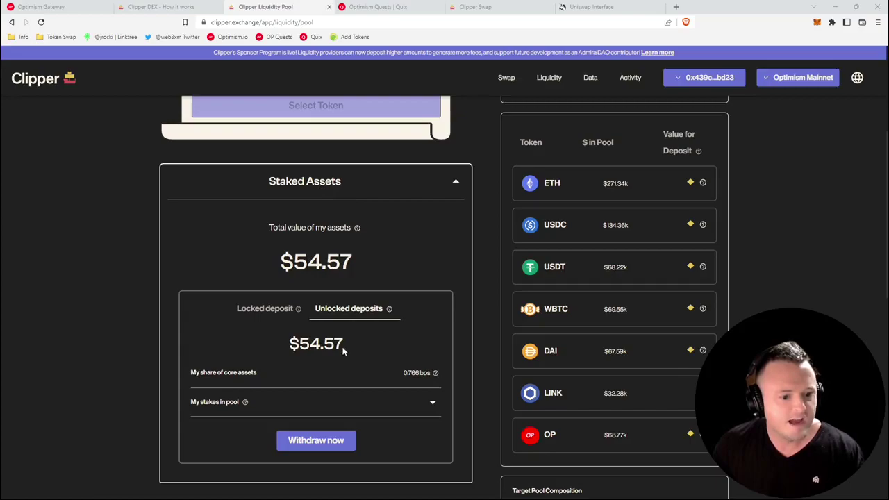
scroll(314, 351, down, 2)
Withdraw 100% of the $54.57 Optimism Pool deposit as DAI and confirm no deposits remain.
click(309, 351)
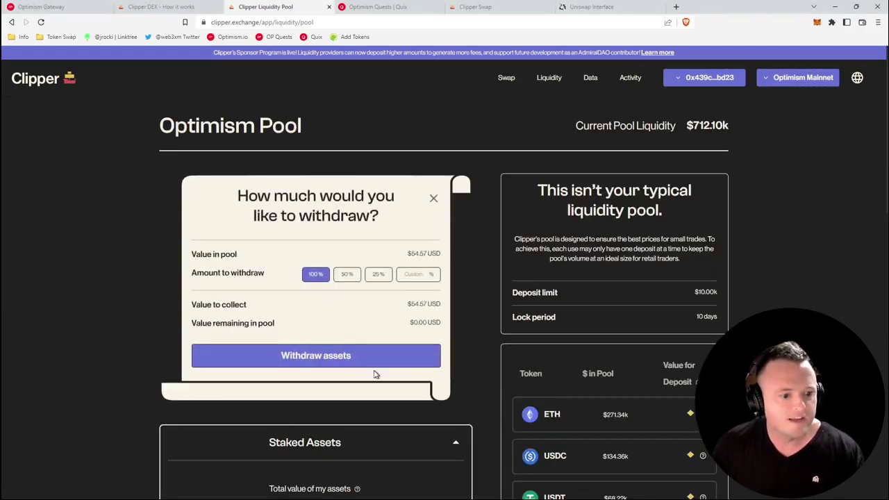
click(371, 360)
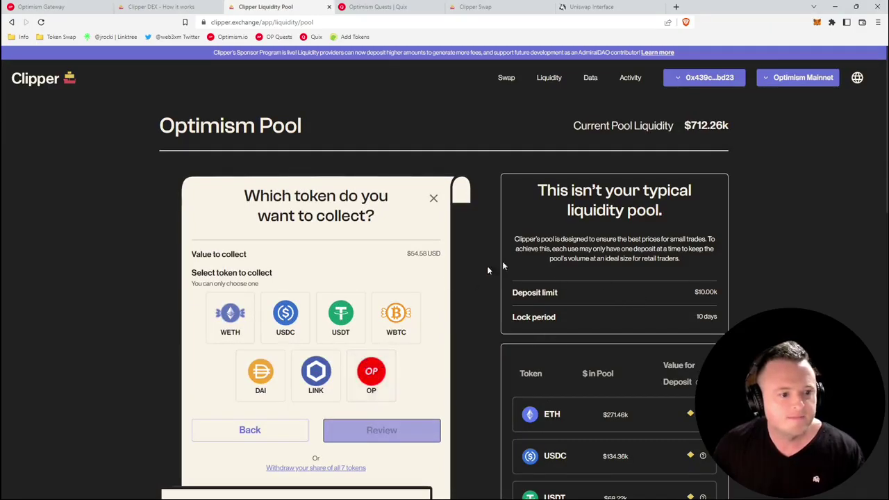
scroll(427, 391, down, 1)
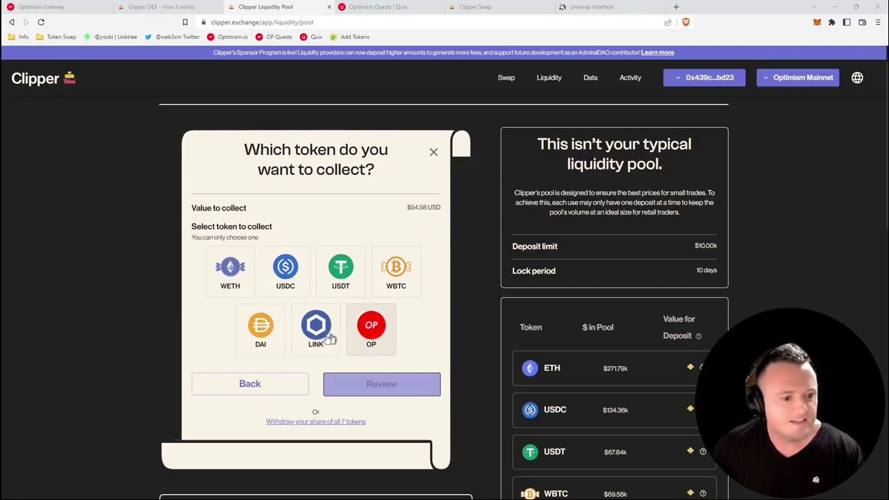
click(271, 344)
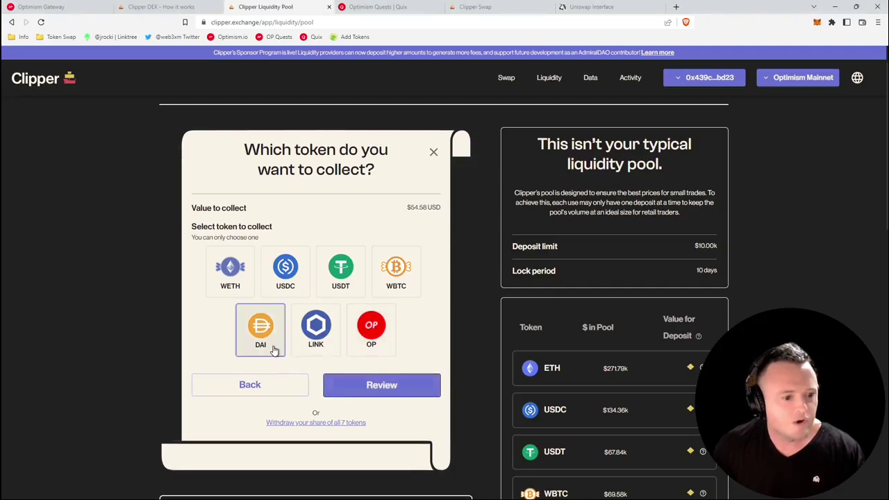
click(404, 386)
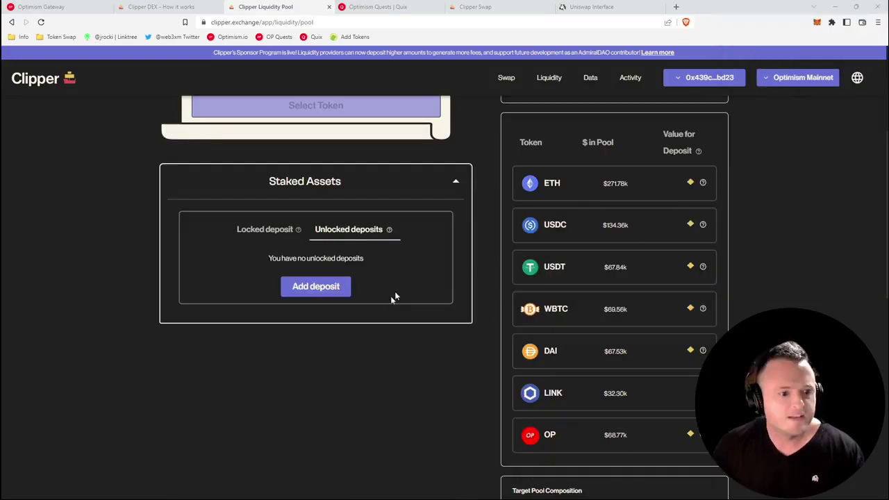
click(342, 236)
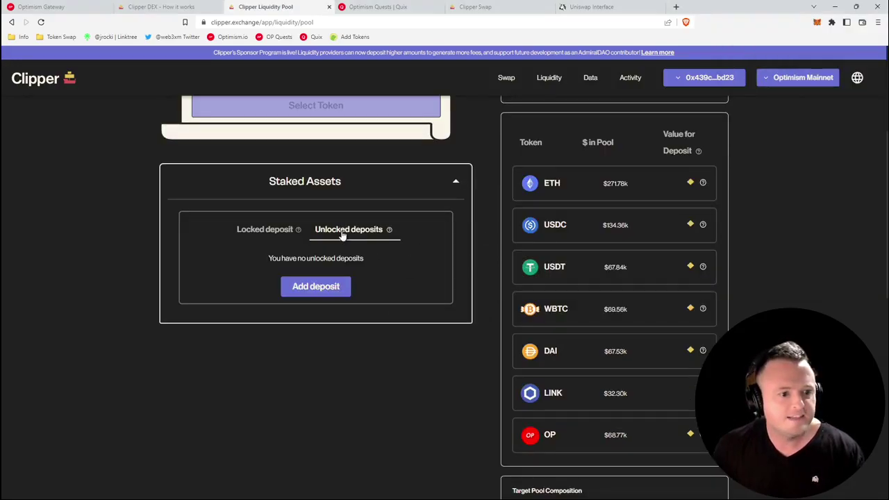
click(254, 231)
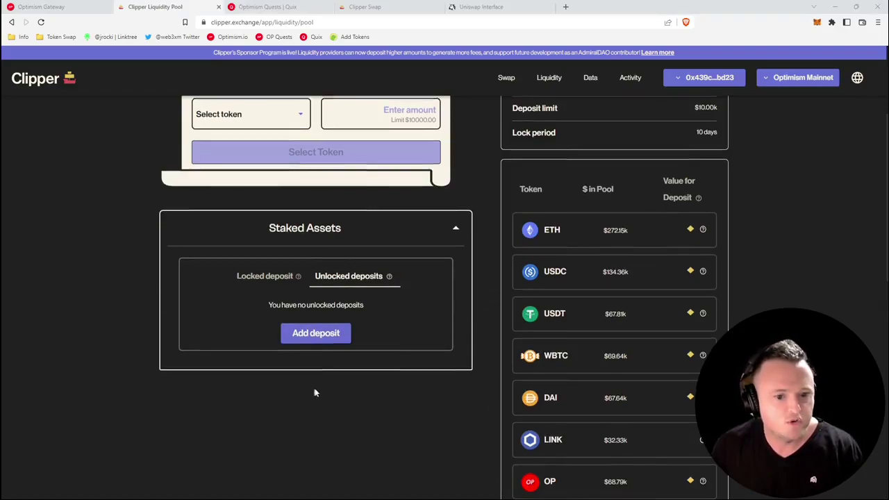
On the Swap page, pick ClipperLP as the From token to confirm its 0.000000 balance.
scroll(381, 380, up, 1)
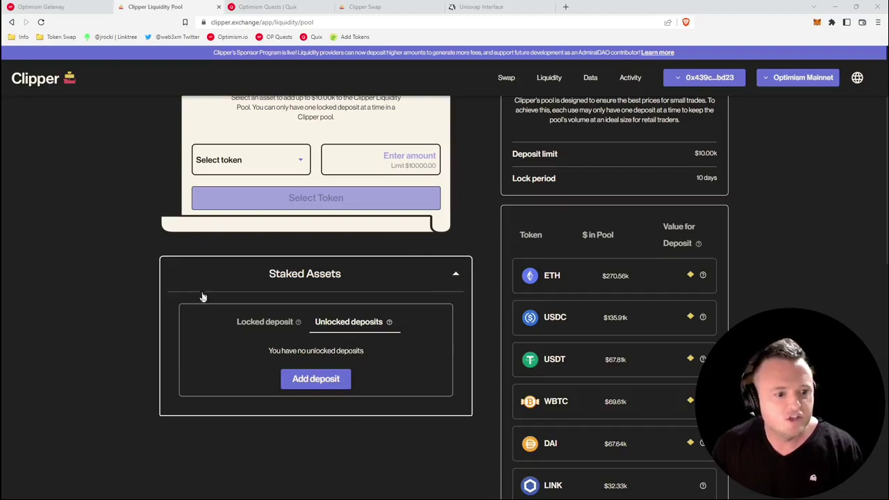
scroll(313, 347, up, 3)
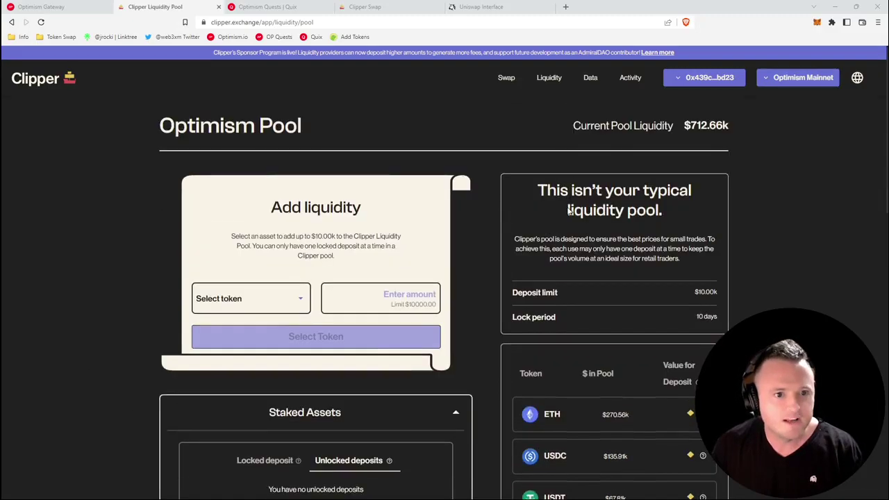
click(503, 79)
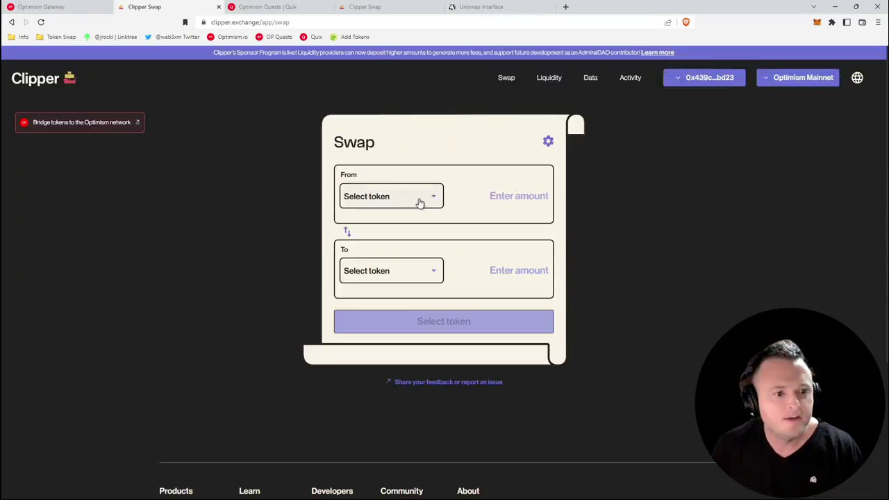
click(419, 200)
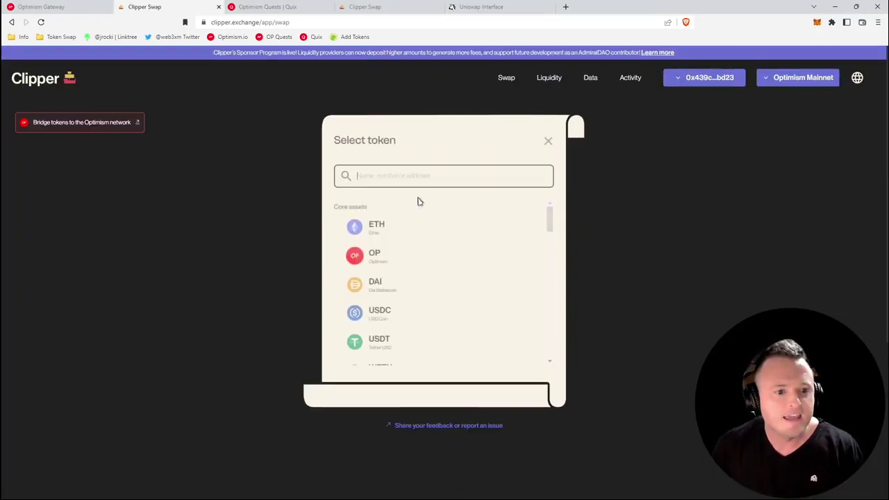
scroll(414, 285, down, 3)
scroll(431, 350, down, 3)
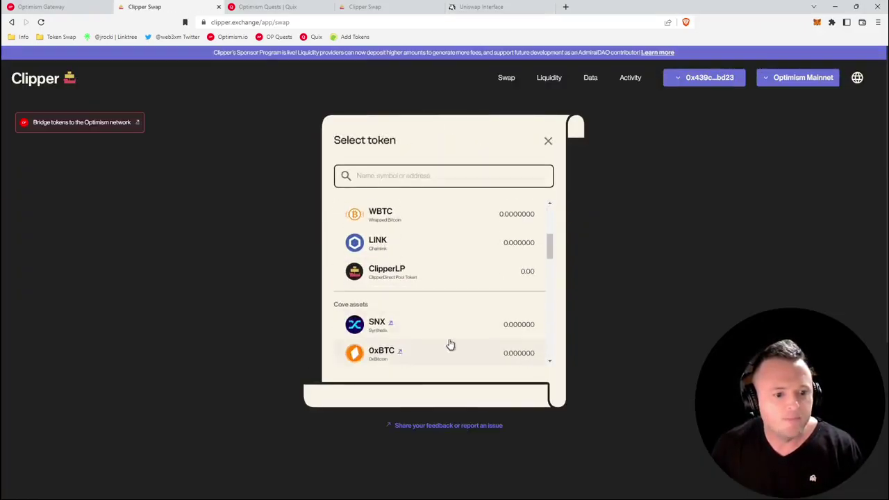
click(397, 270)
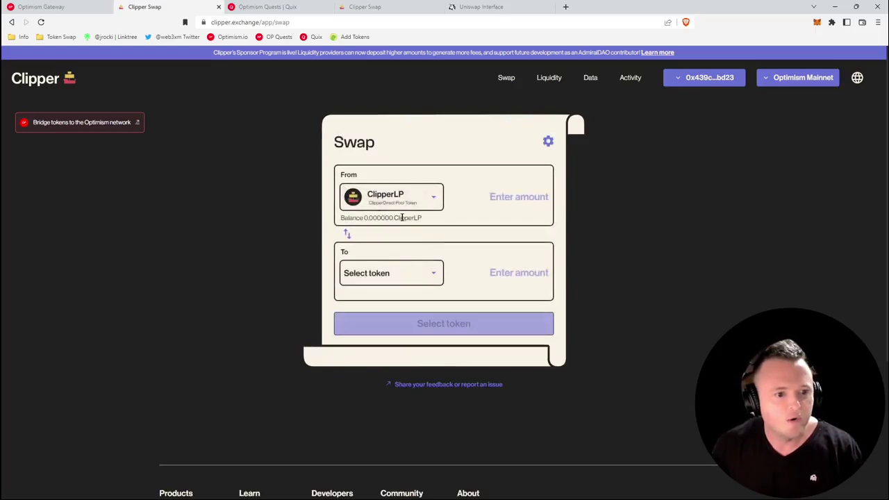
click(428, 277)
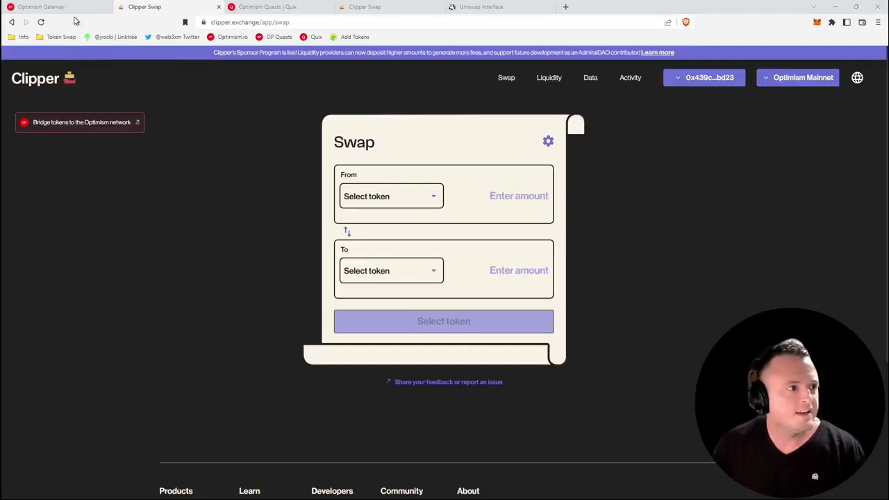
In the Optimism Gateway tab, browse All Quests, listing 18 NFTs and the starter quests.
click(81, 5)
click(221, 108)
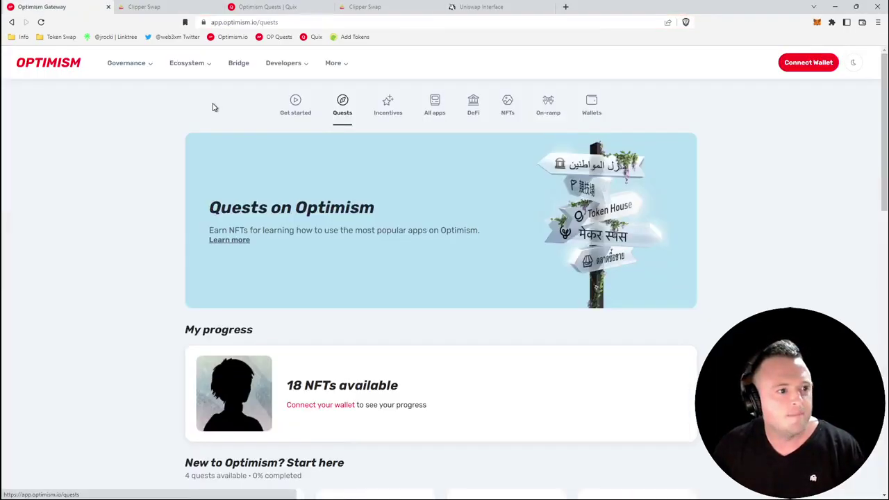
scroll(548, 222, down, 4)
scroll(353, 194, down, 6)
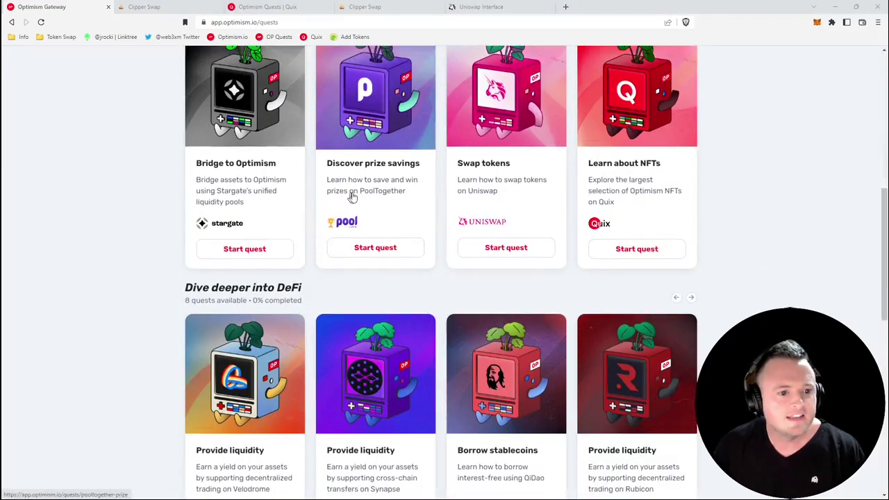
scroll(370, 196, down, 5)
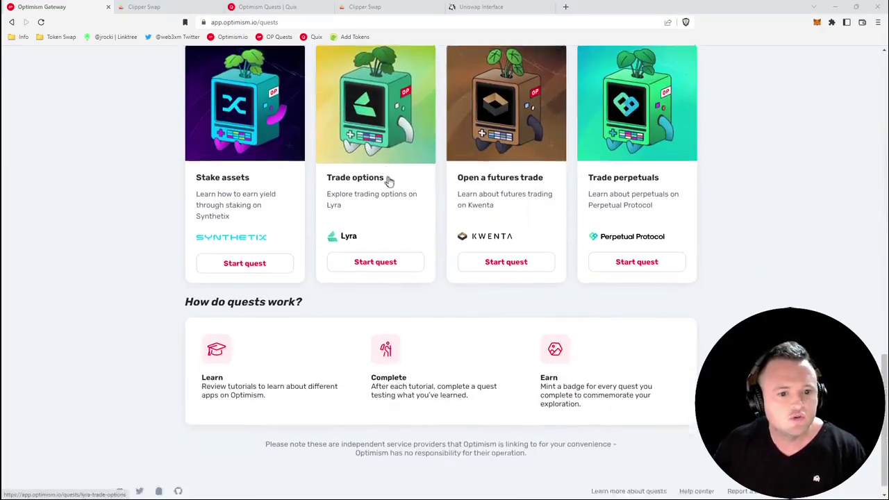
scroll(387, 178, up, 6)
scroll(505, 369, up, 7)
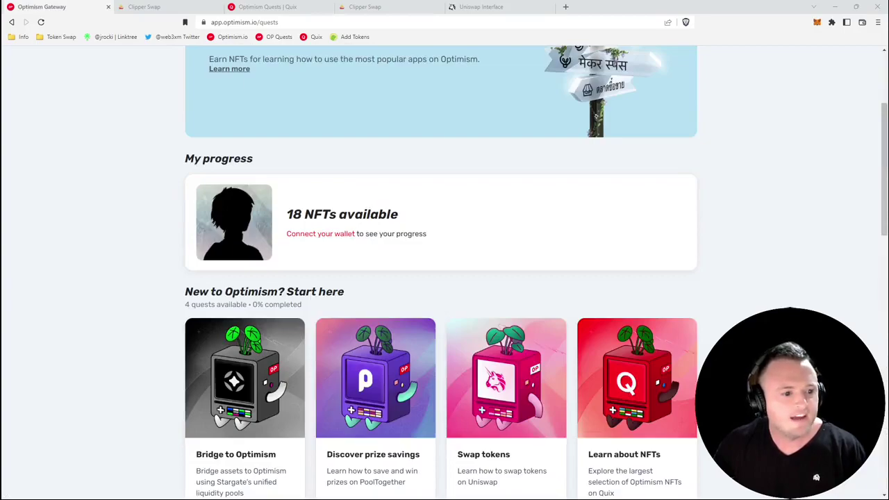